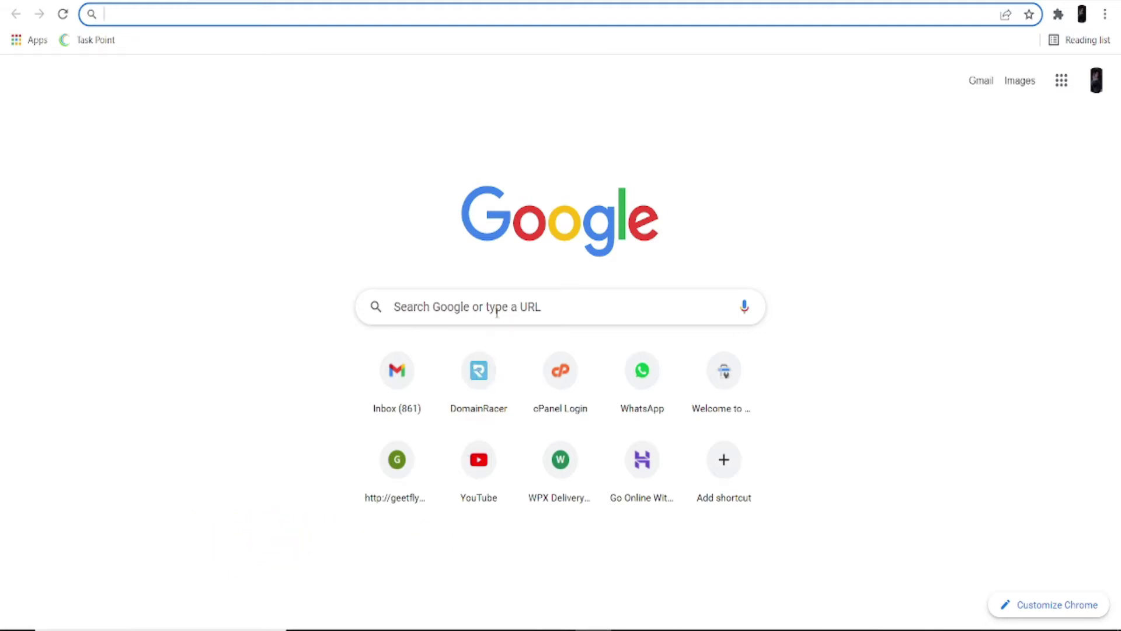
# Open the DomainRacer home page and head to its DOMAIN registration page
pyautogui.click(487, 380)
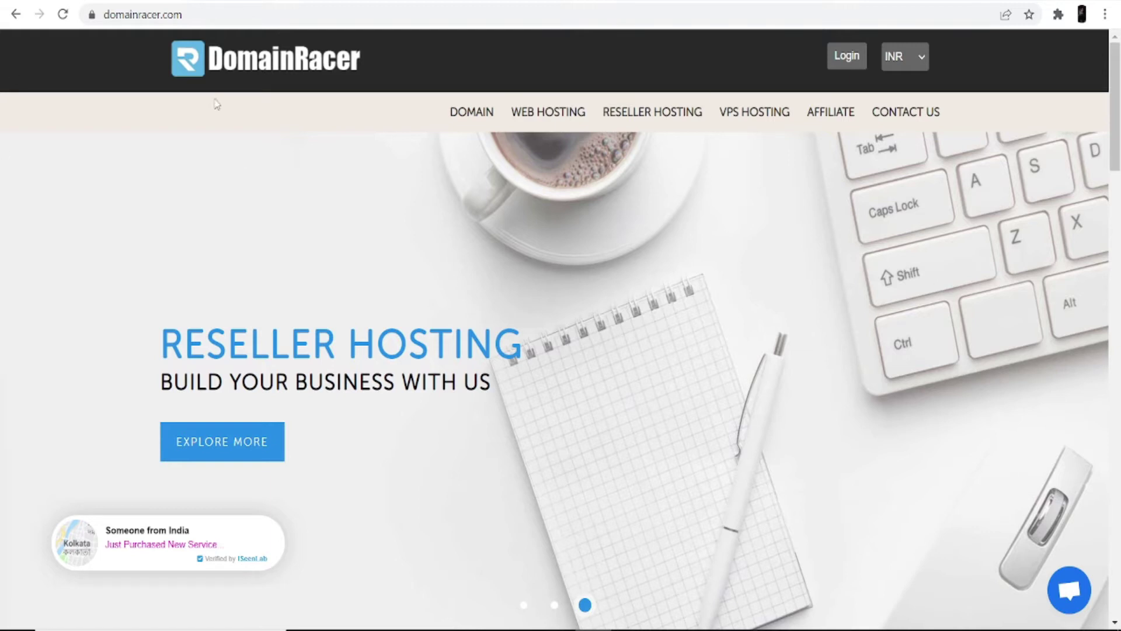
pyautogui.click(473, 122)
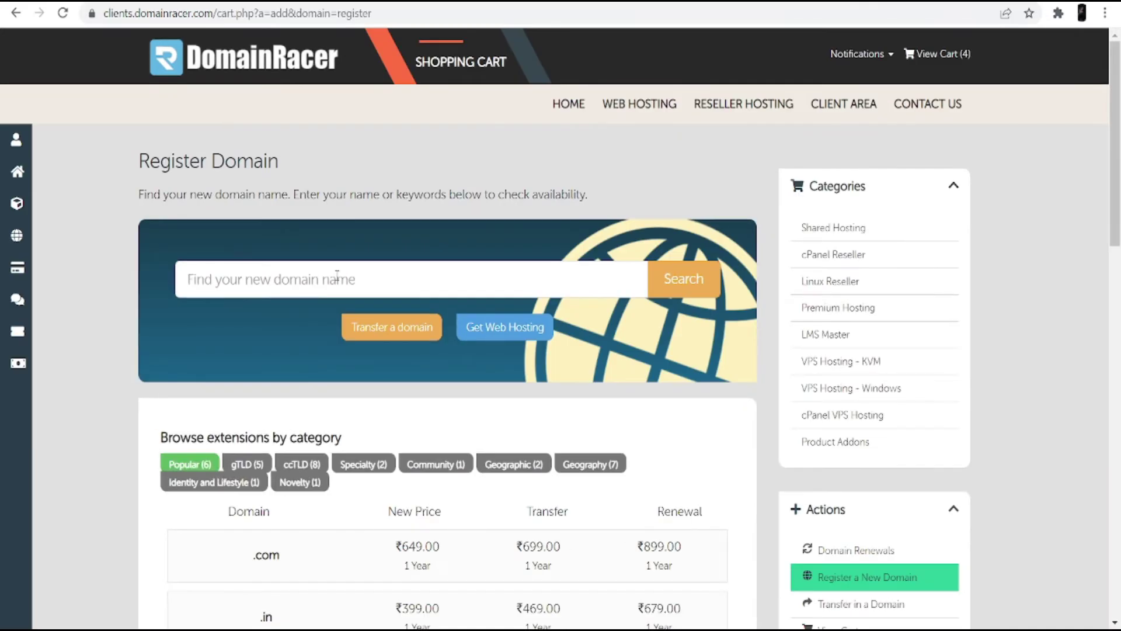
# Search DomainRacer for the domain name 'my proffesional'
pyautogui.click(337, 276)
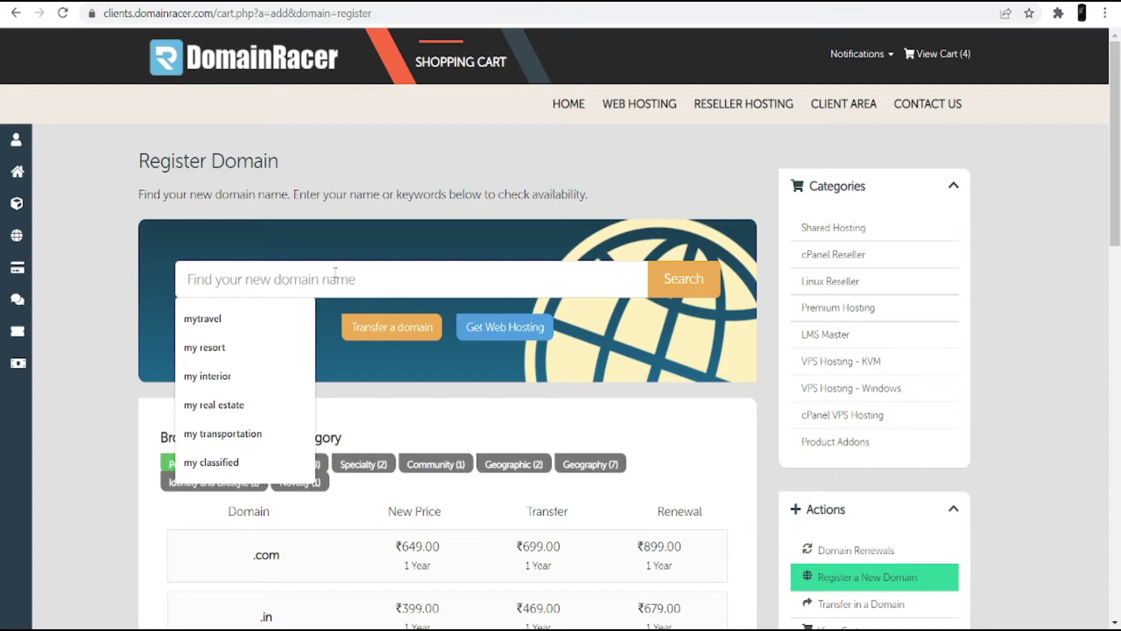
pyautogui.write('my proffesional')
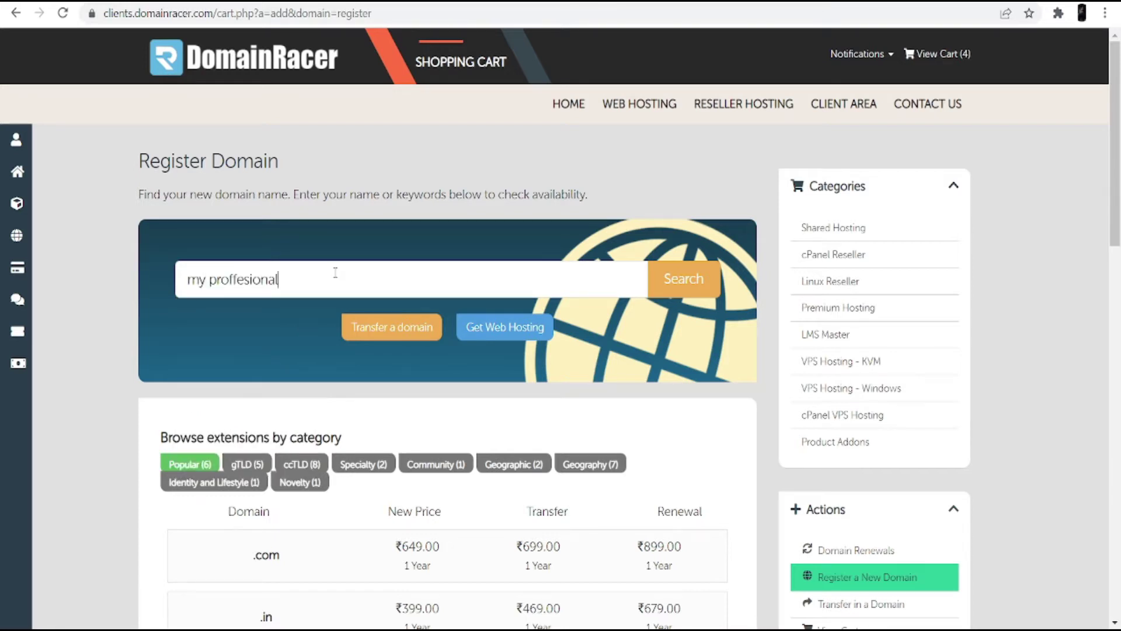
pyautogui.press('Return')
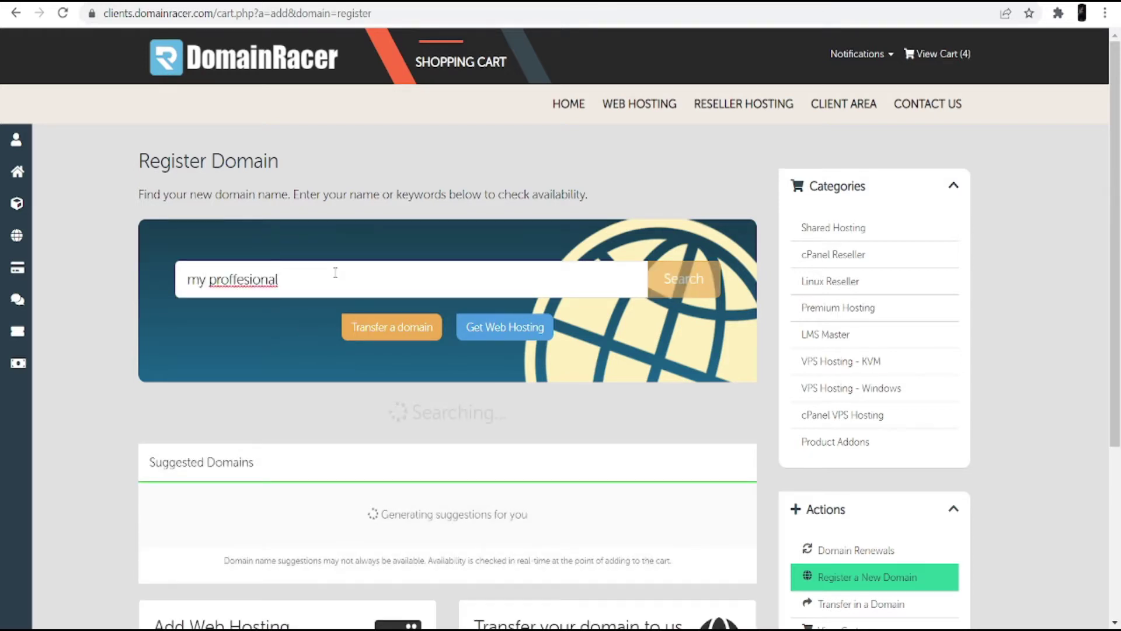
pyautogui.scroll(-2, 405, 458)
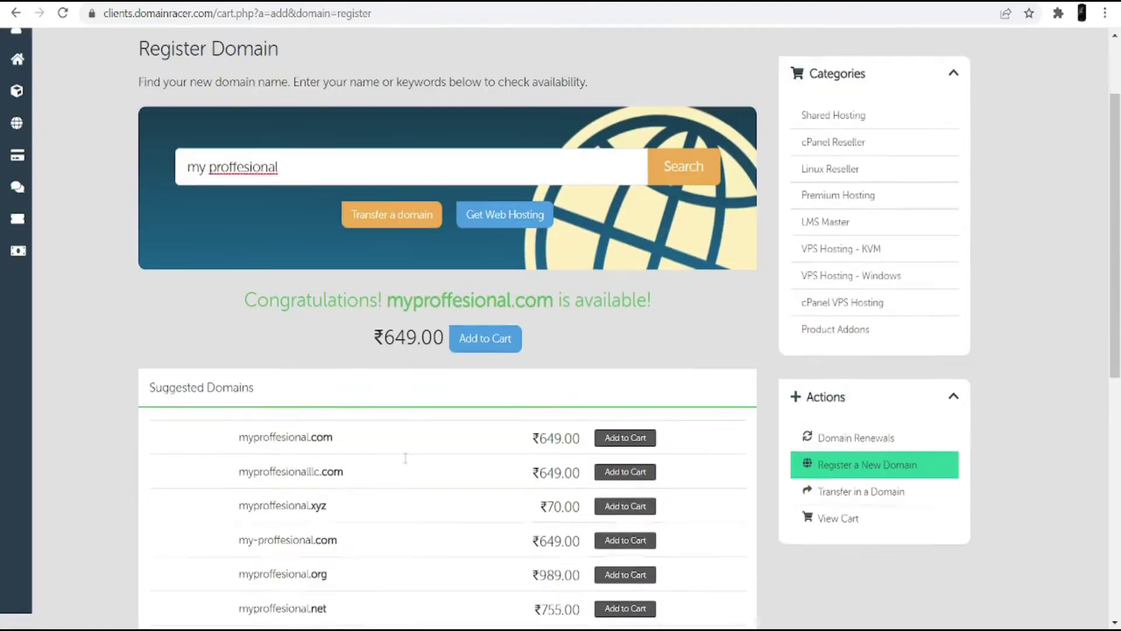
pyautogui.scroll(-2, 406, 458)
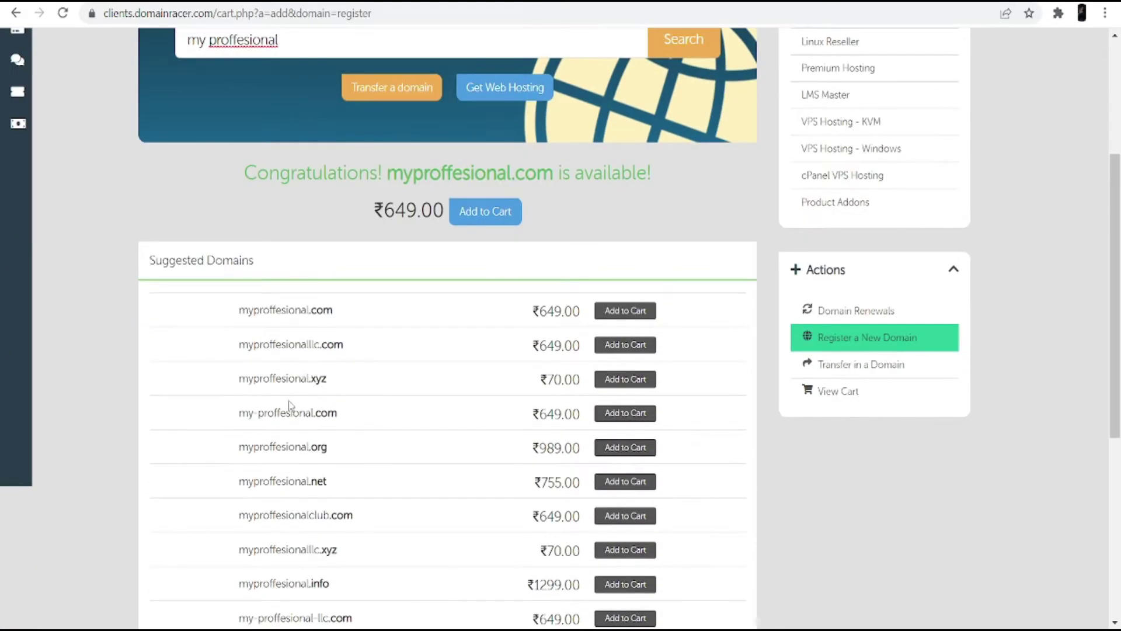
# Compare the .com, llc.com and .xyz results and add myproffesional.com (₹649.00) to the cart
pyautogui.moveTo(240, 308); pyautogui.dragTo(335, 311)
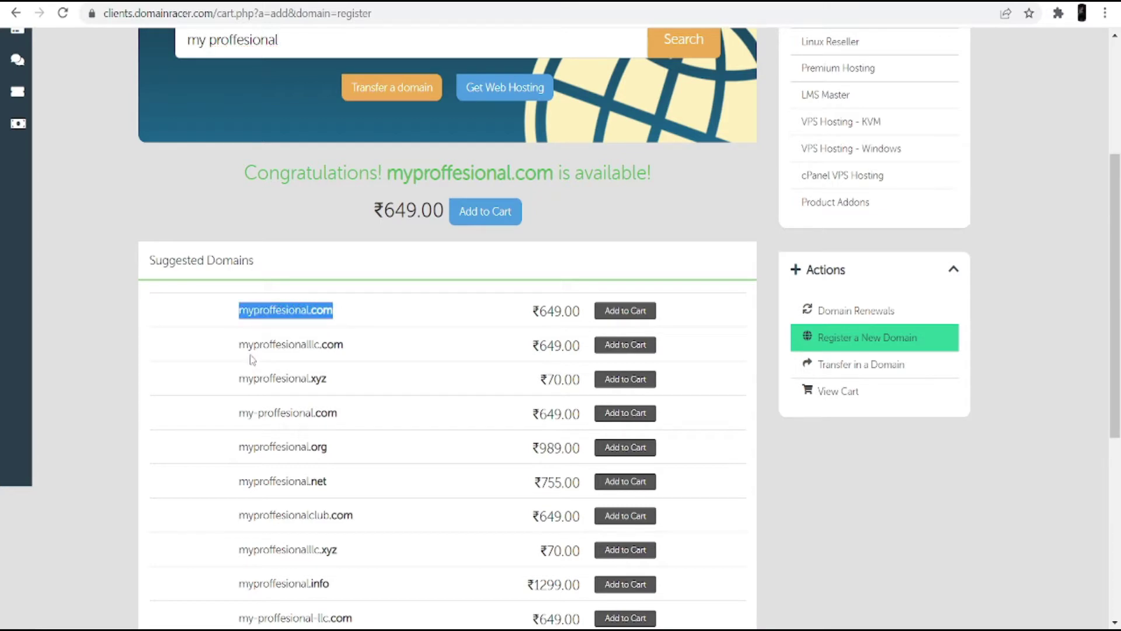
pyautogui.moveTo(239, 345); pyautogui.dragTo(330, 353)
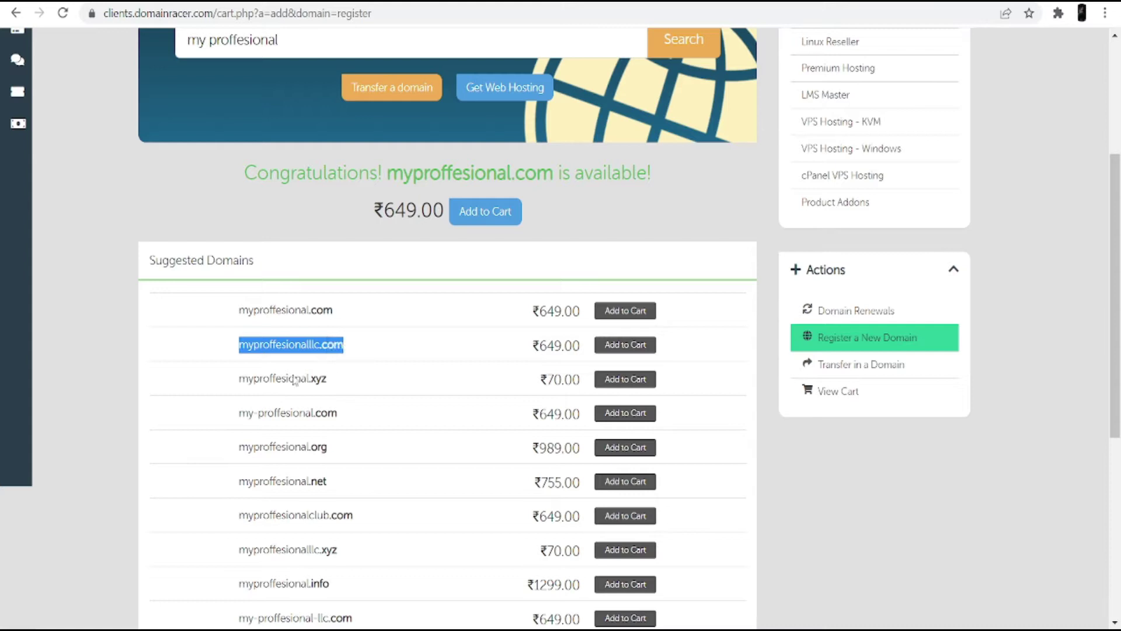
pyautogui.click(241, 379)
pyautogui.moveTo(241, 378); pyautogui.dragTo(334, 386)
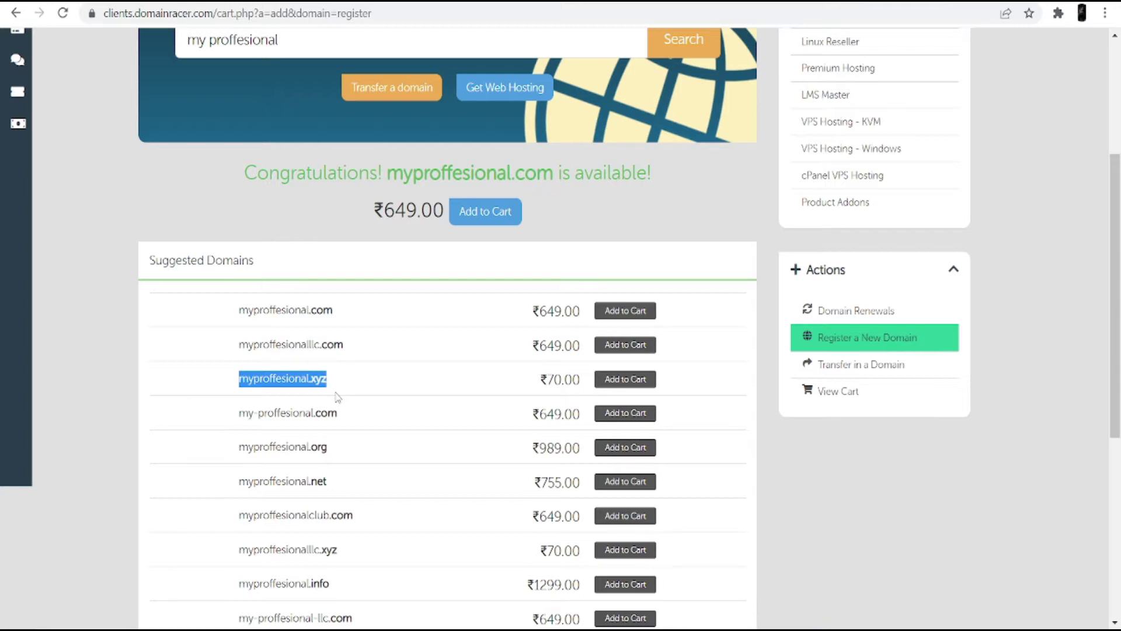
pyautogui.moveTo(239, 304); pyautogui.dragTo(536, 306)
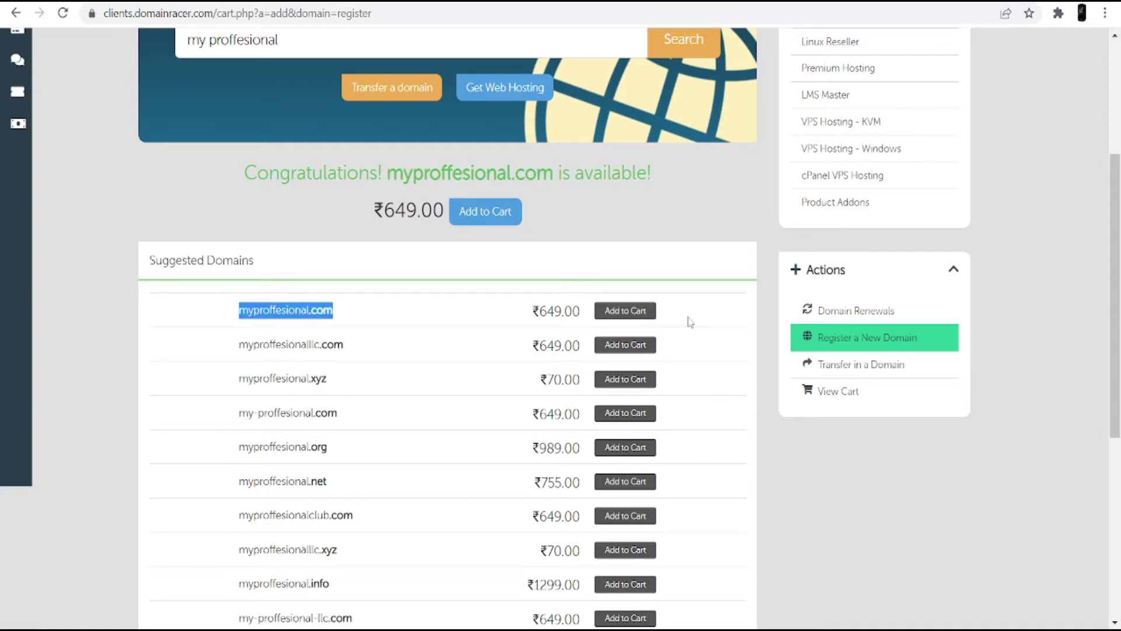
pyautogui.click(636, 312)
pyautogui.scroll(4, 635, 327)
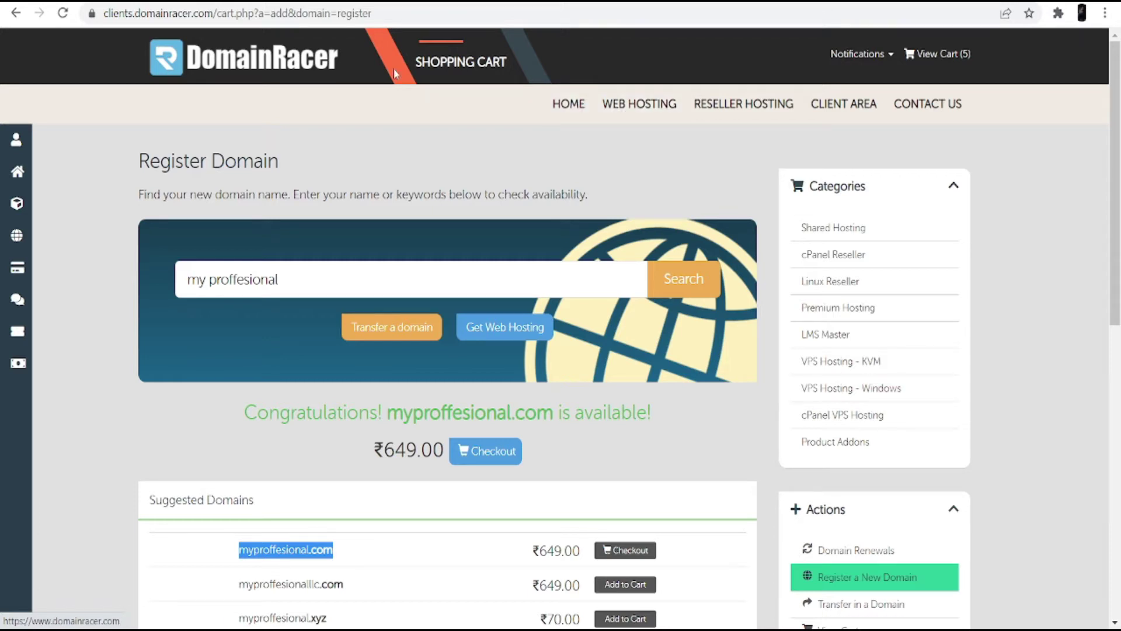
# Sign in to the DomainRacer client area with the autofilled form, then start a fresh tab
pyautogui.hotkey('ctrl', 't')
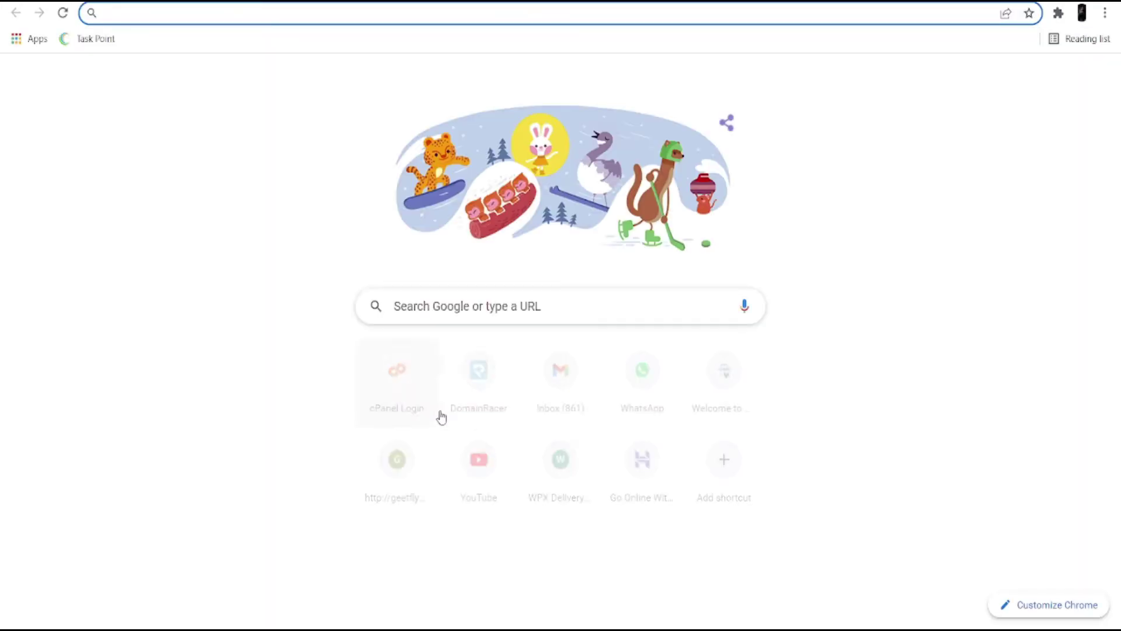
pyautogui.click(500, 397)
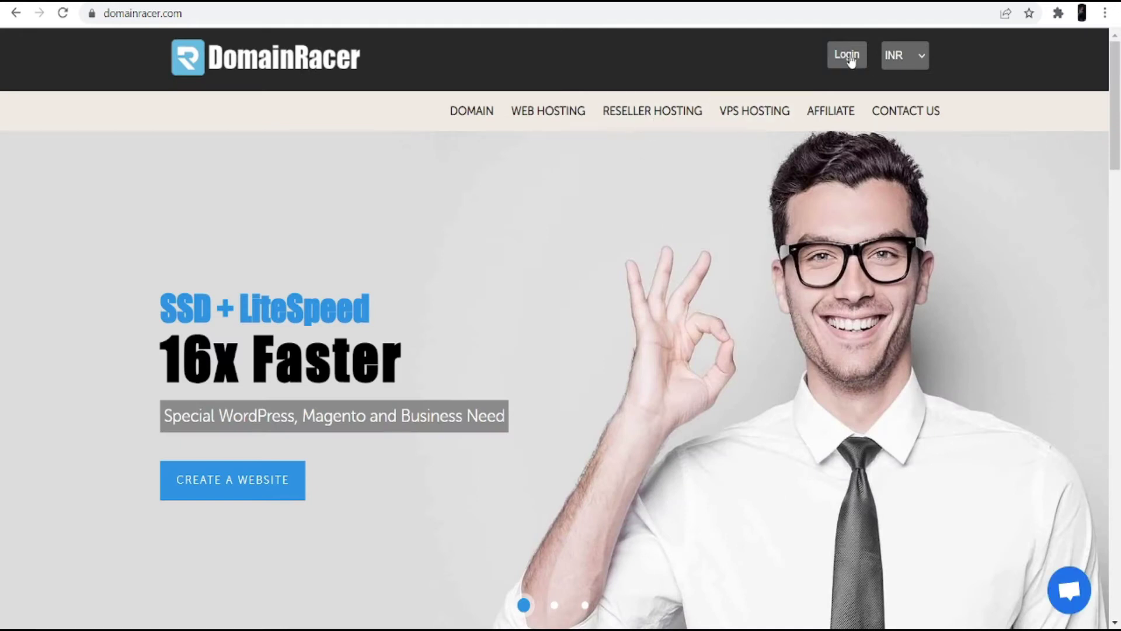
pyautogui.click(847, 58)
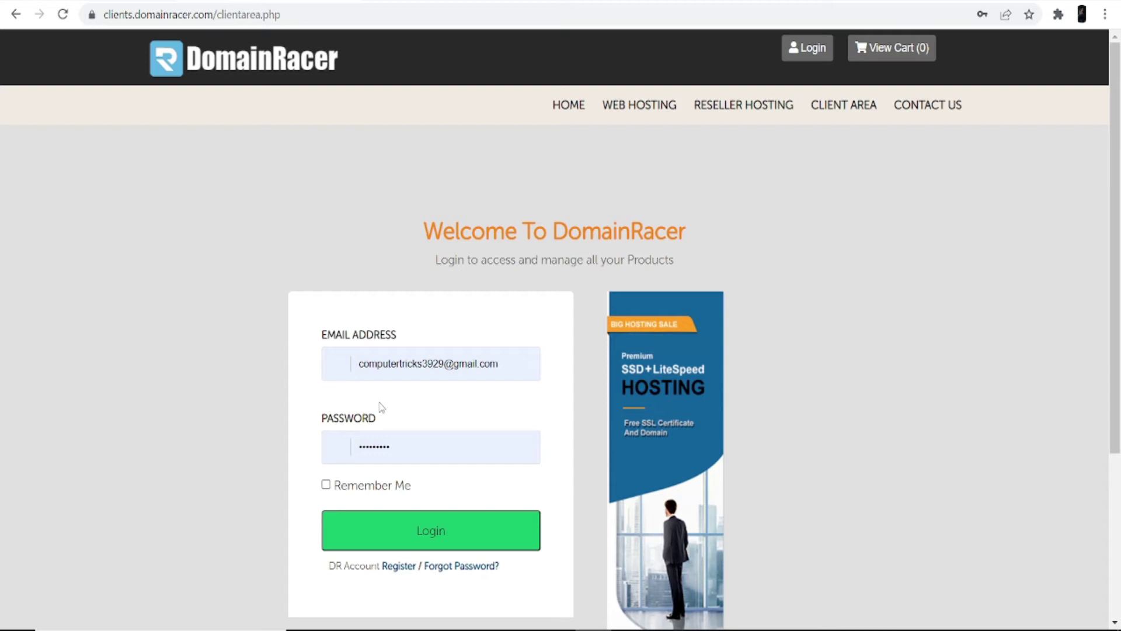
pyautogui.click(384, 530)
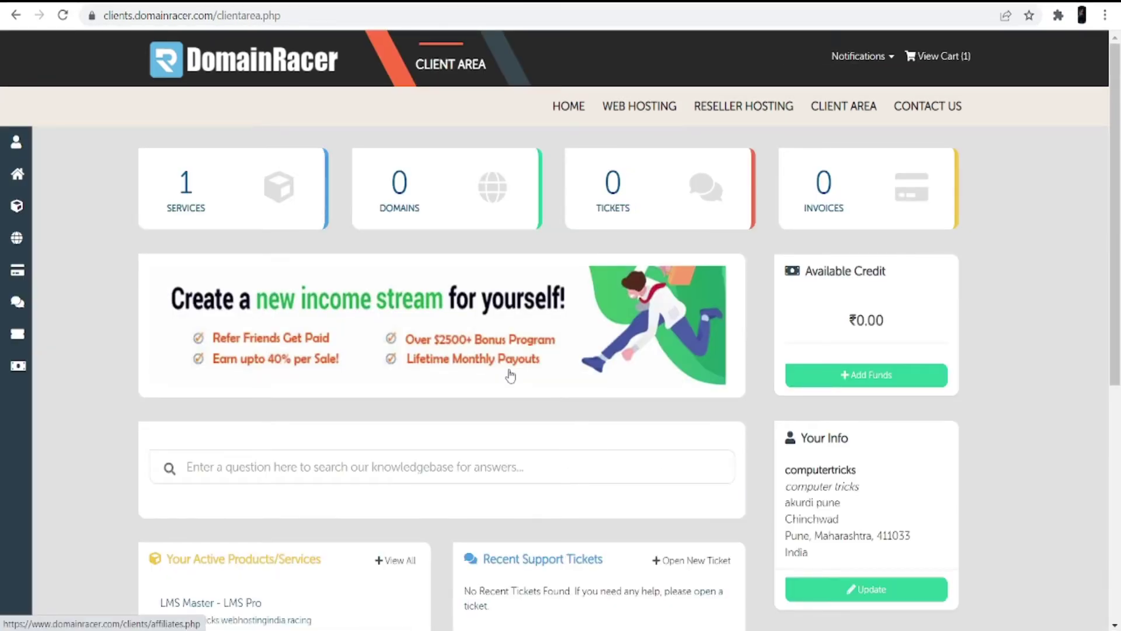
pyautogui.scroll(-3, 476, 363)
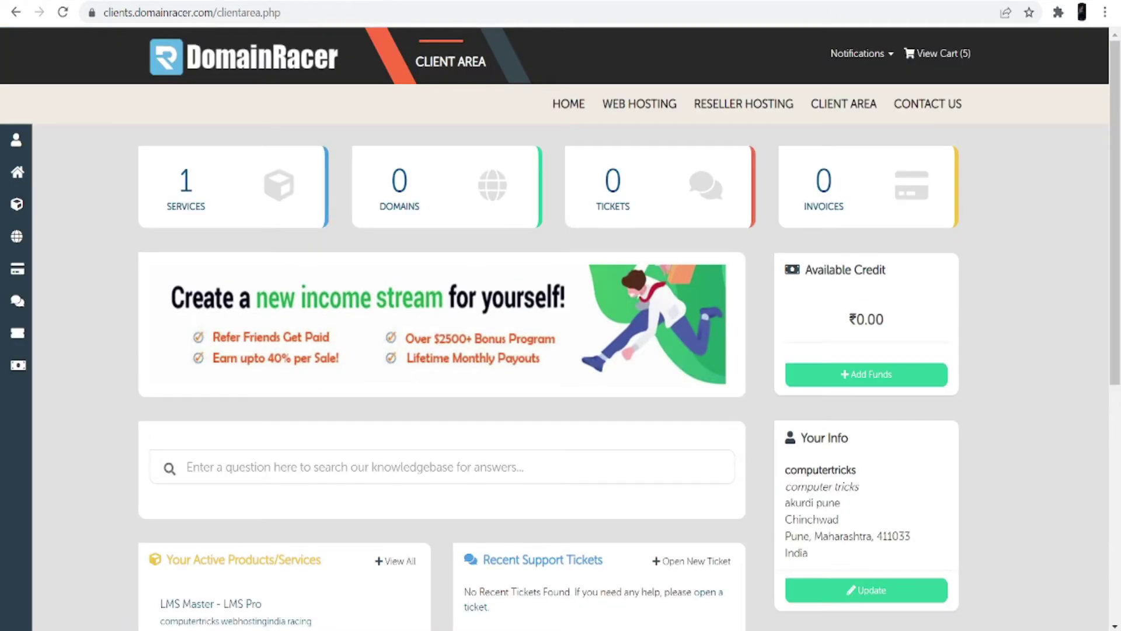
pyautogui.hotkey('ctrl', 't')
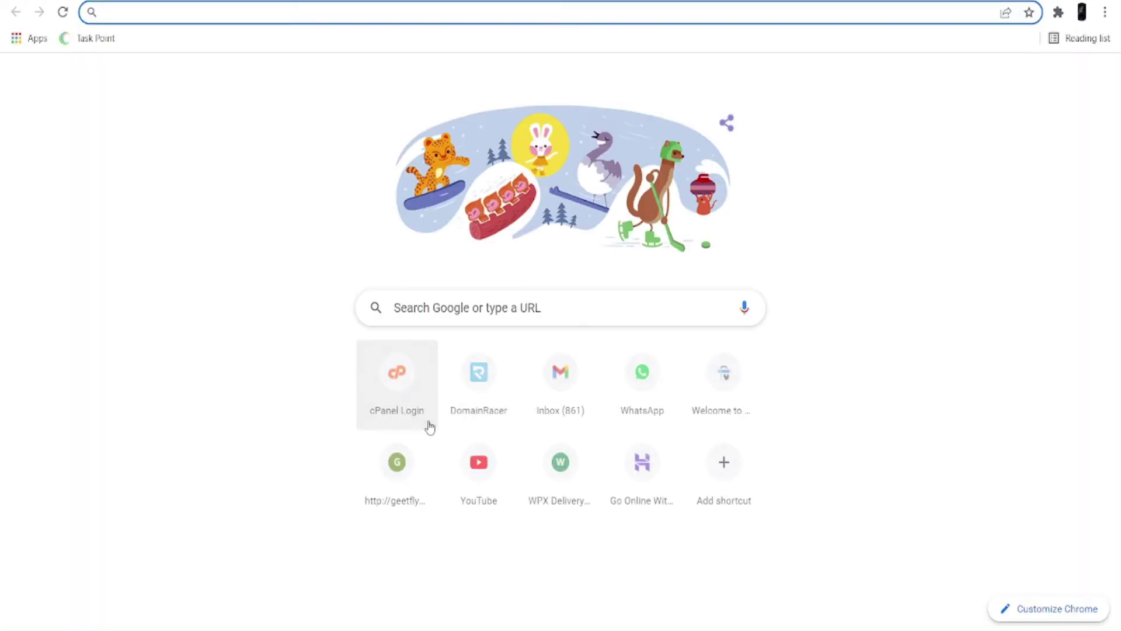
# Log in to cPanel and open WordPress Manager by Domainracer from the Software section
pyautogui.click(397, 391)
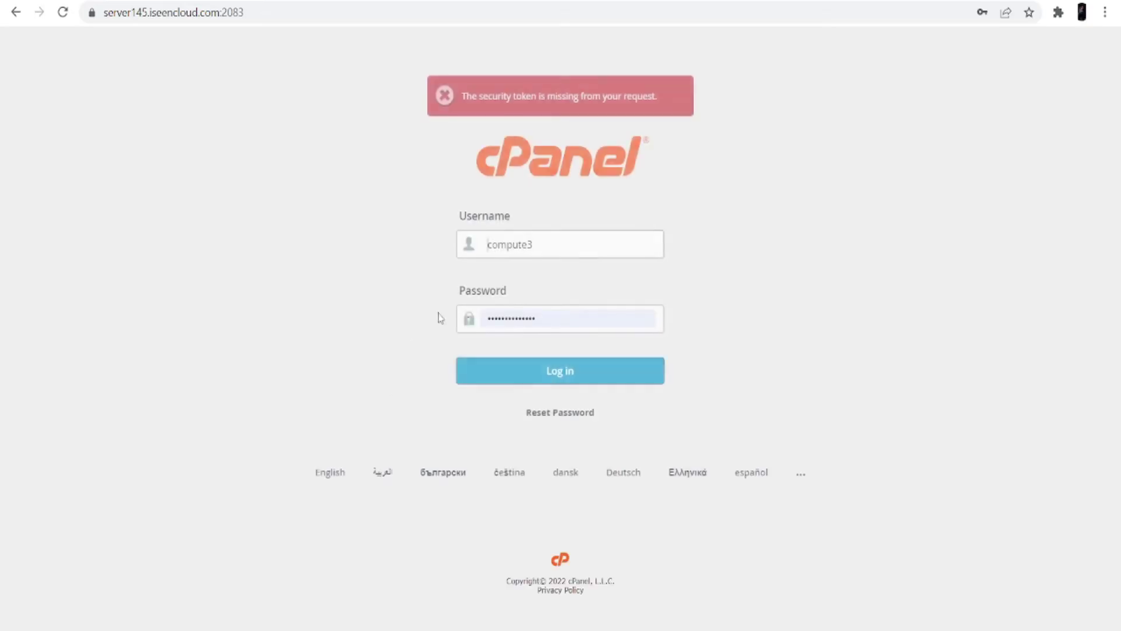
pyautogui.click(513, 377)
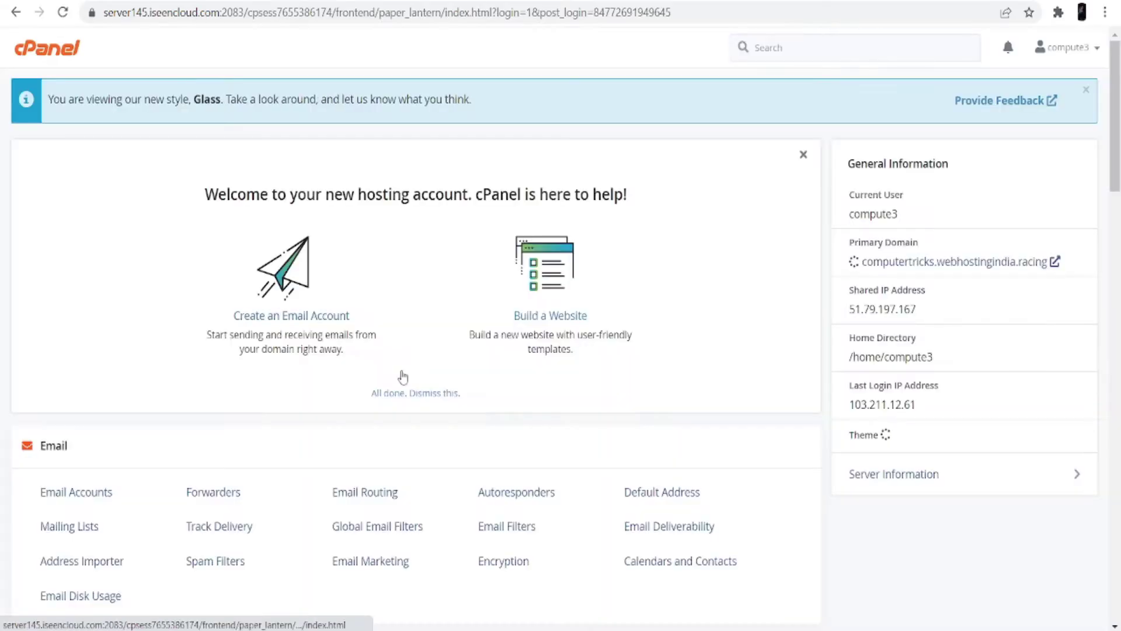
pyautogui.scroll(-4, 374, 421)
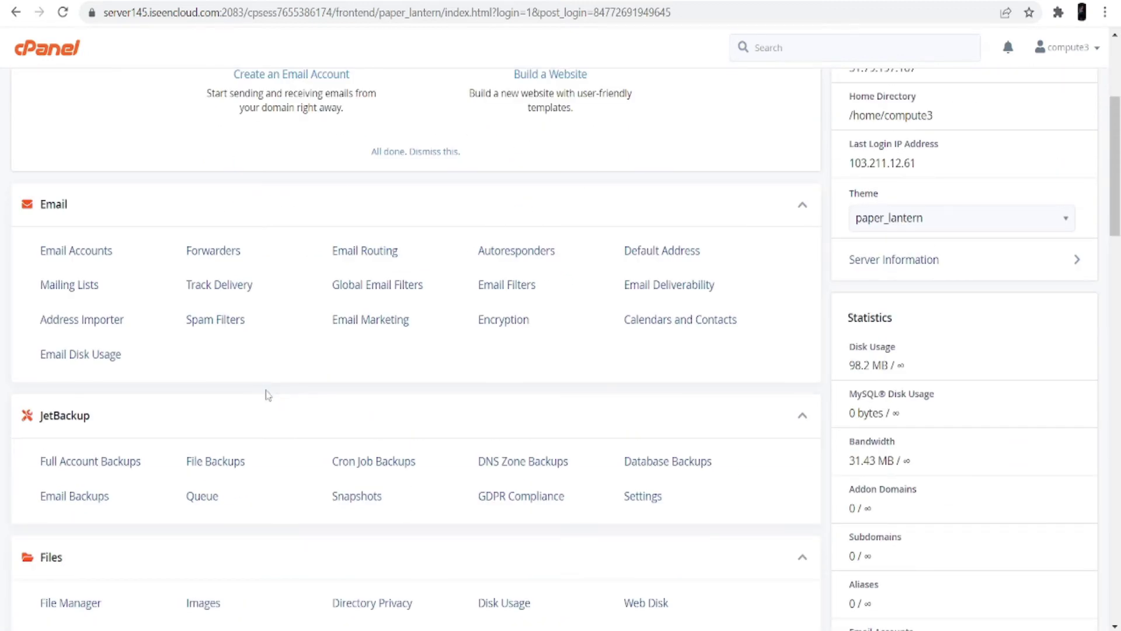
pyautogui.scroll(-15, 268, 395)
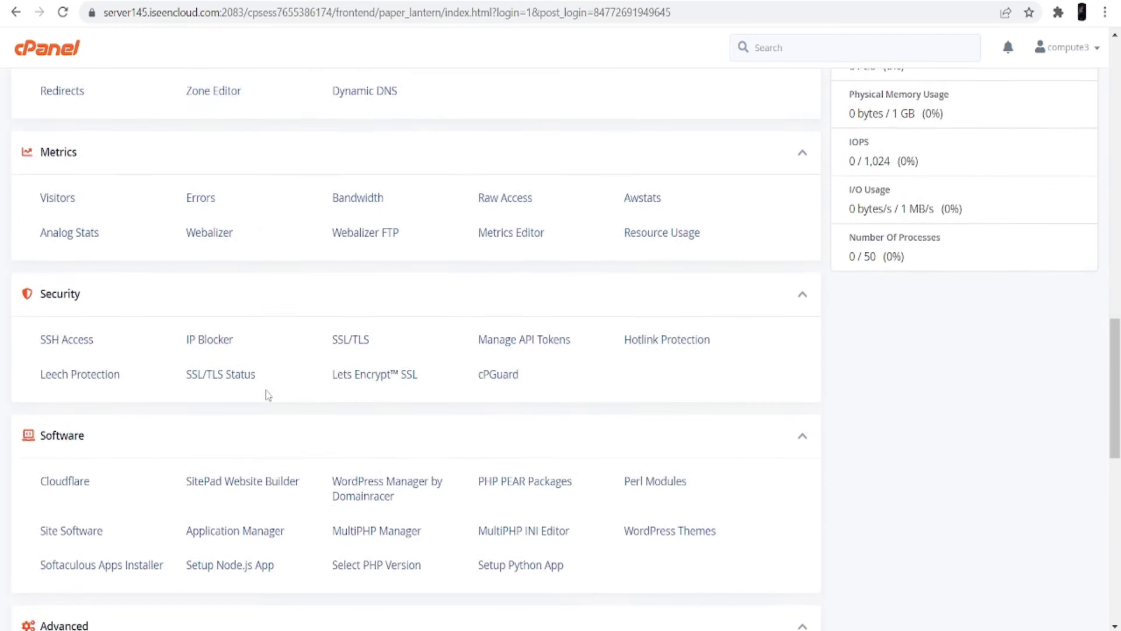
pyautogui.scroll(-3, 265, 391)
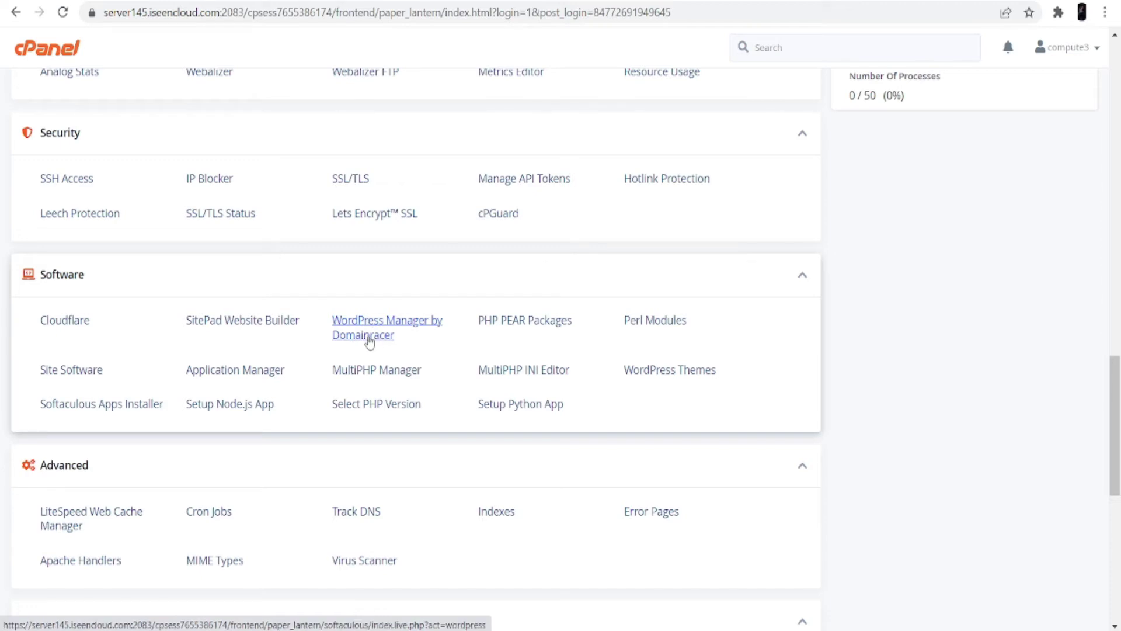
pyautogui.click(369, 343)
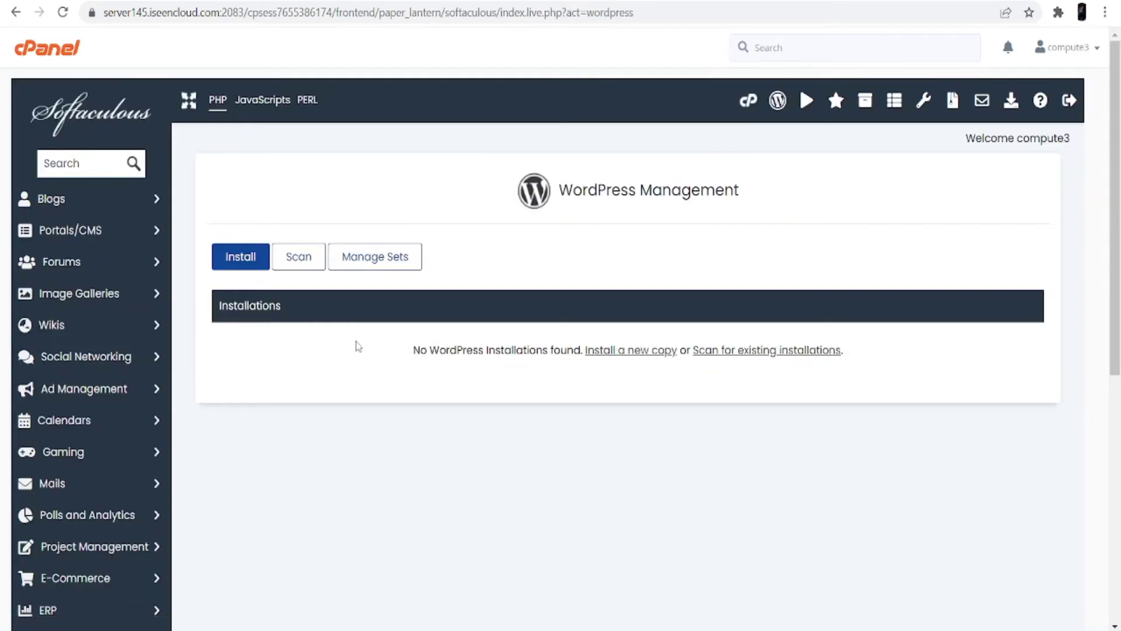
# Start a new WordPress installation in Softaculous, keeping version 5.9
pyautogui.moveTo(558, 190); pyautogui.dragTo(823, 188)
pyautogui.click(676, 251)
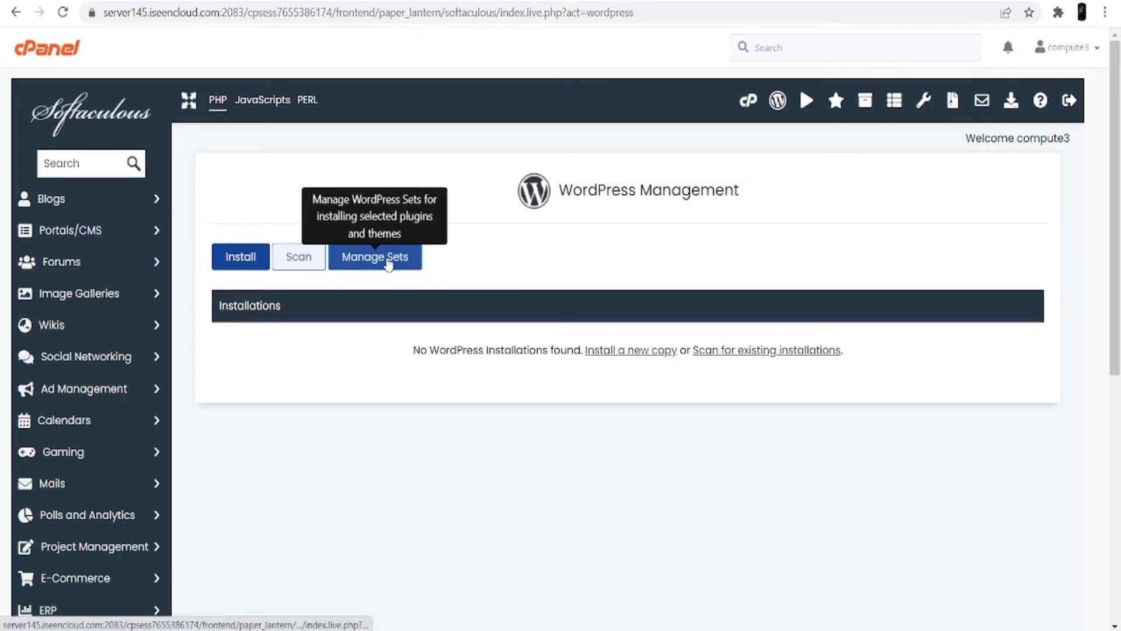
pyautogui.click(245, 260)
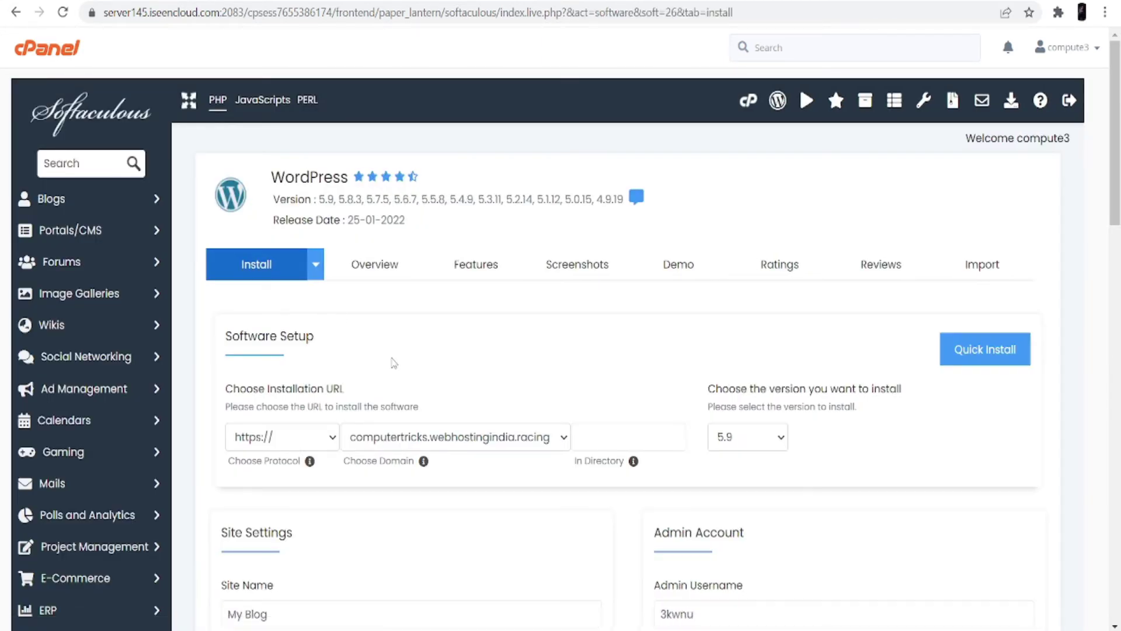
pyautogui.scroll(-3, 593, 445)
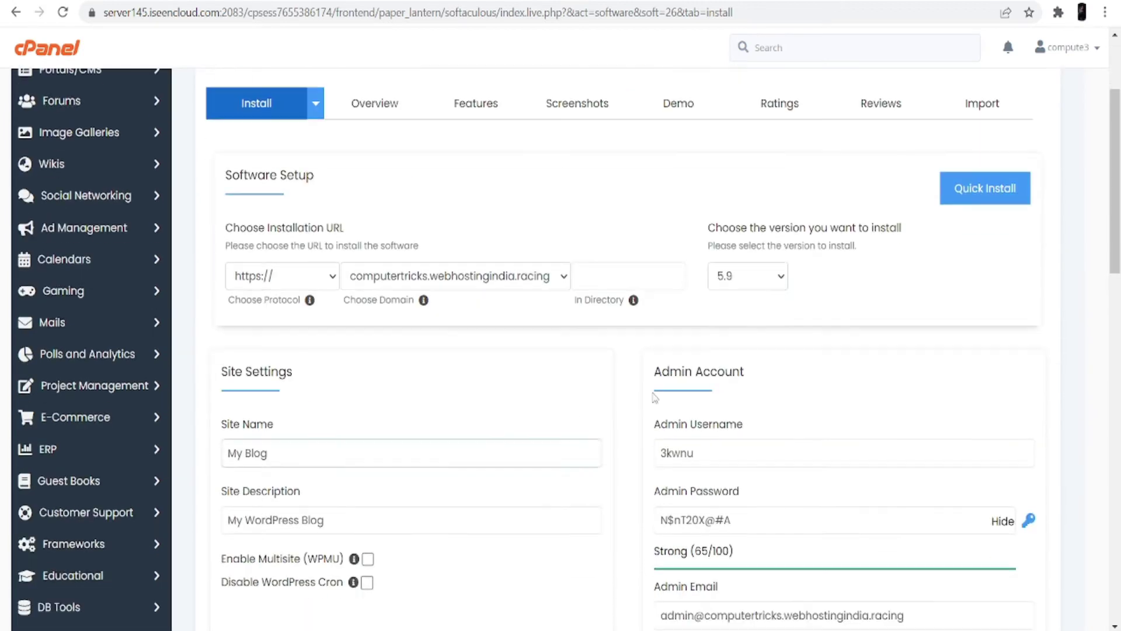
pyautogui.click(782, 279)
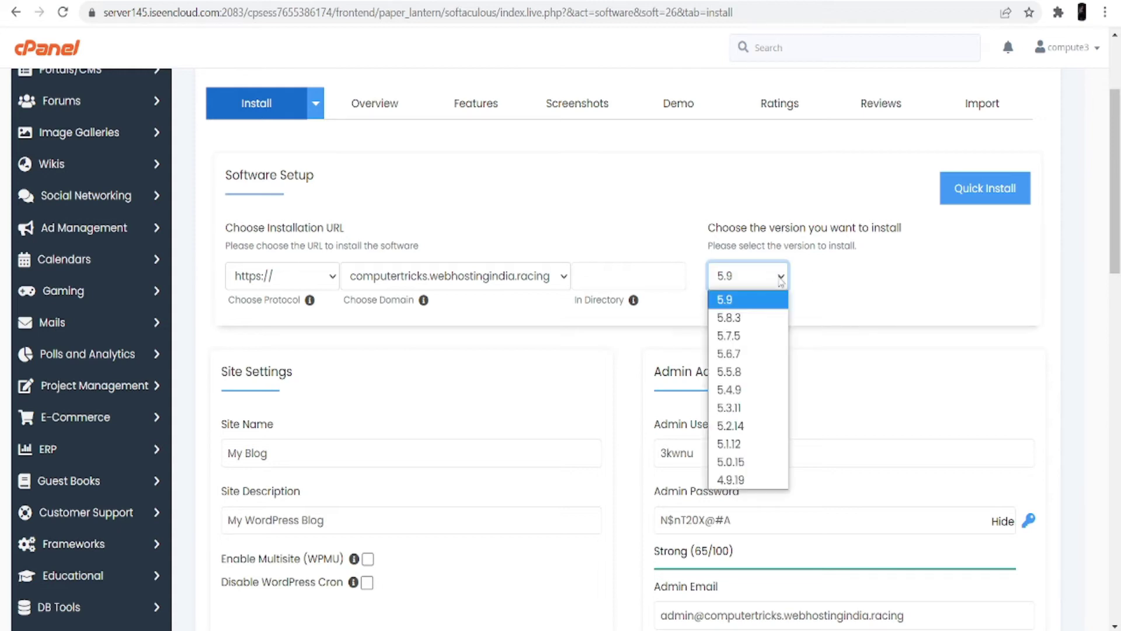
pyautogui.click(754, 300)
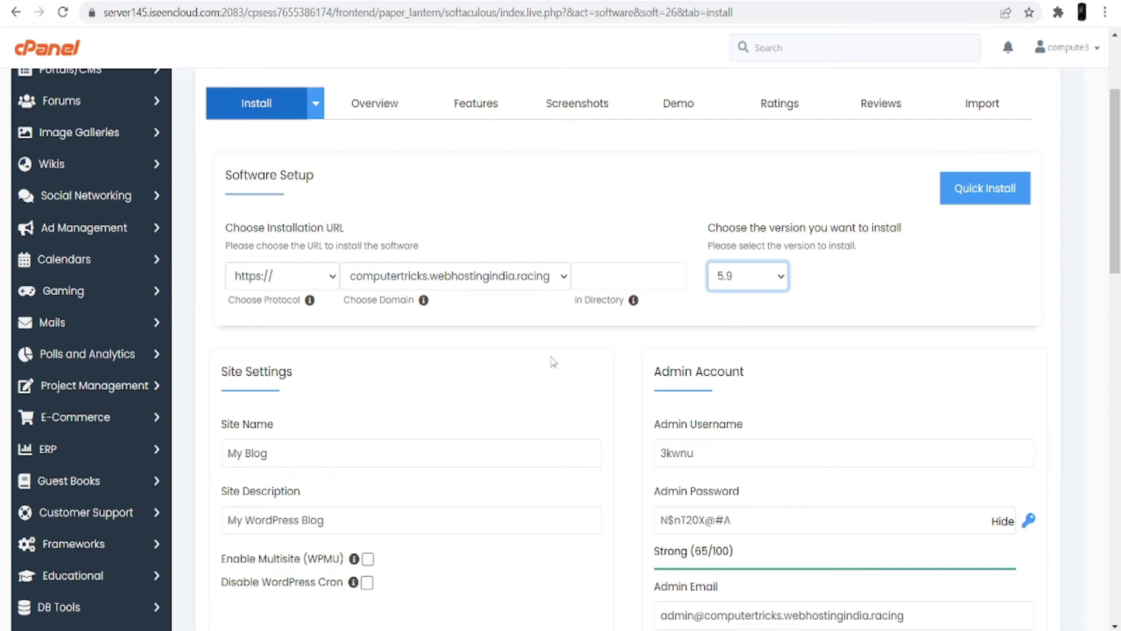
pyautogui.scroll(-4, 481, 335)
# Set site name 'My Professional' and description 'Hey this is my professional site'
pyautogui.click(346, 211)
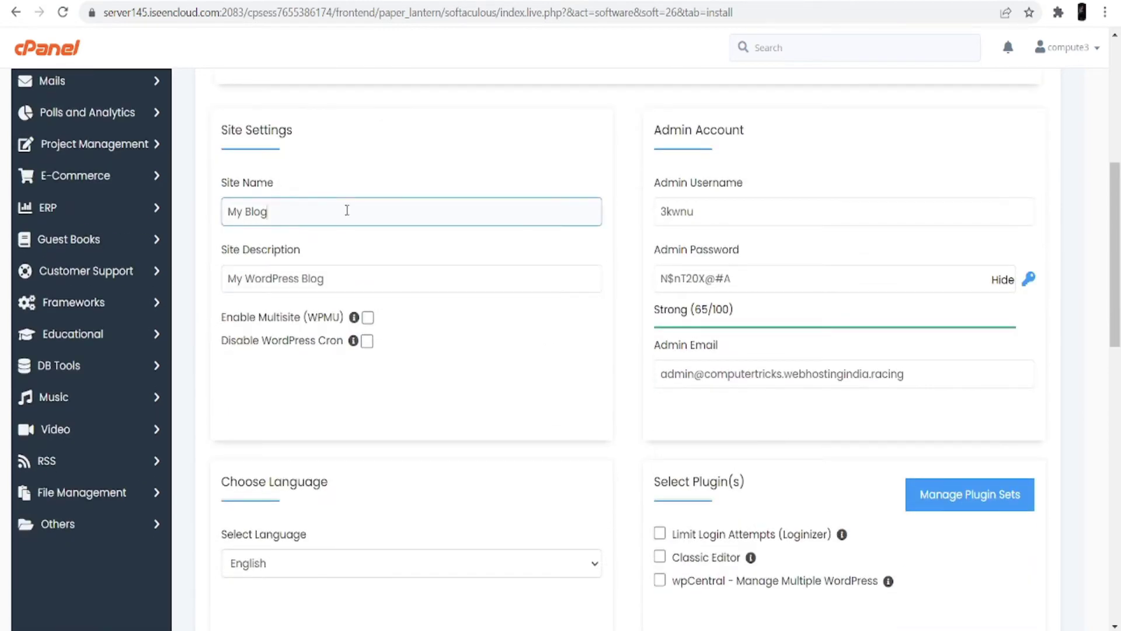
pyautogui.press('BackSpace')
pyautogui.press('BackSpace')
pyautogui.press('BackSpace')
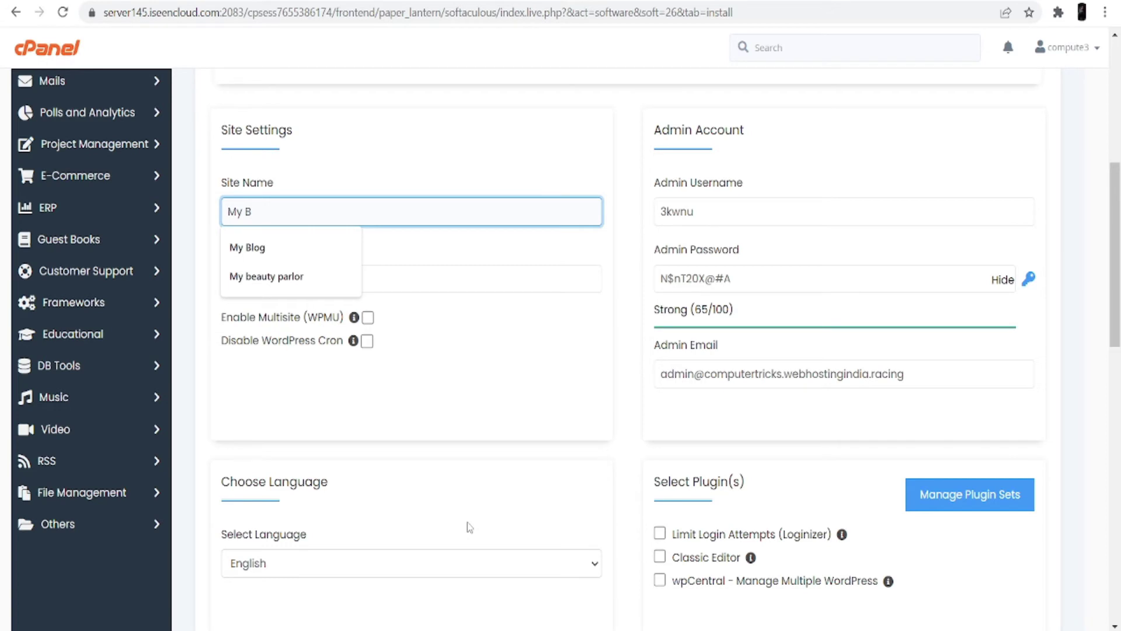
pyautogui.press('BackSpace')
pyautogui.write('rofession')
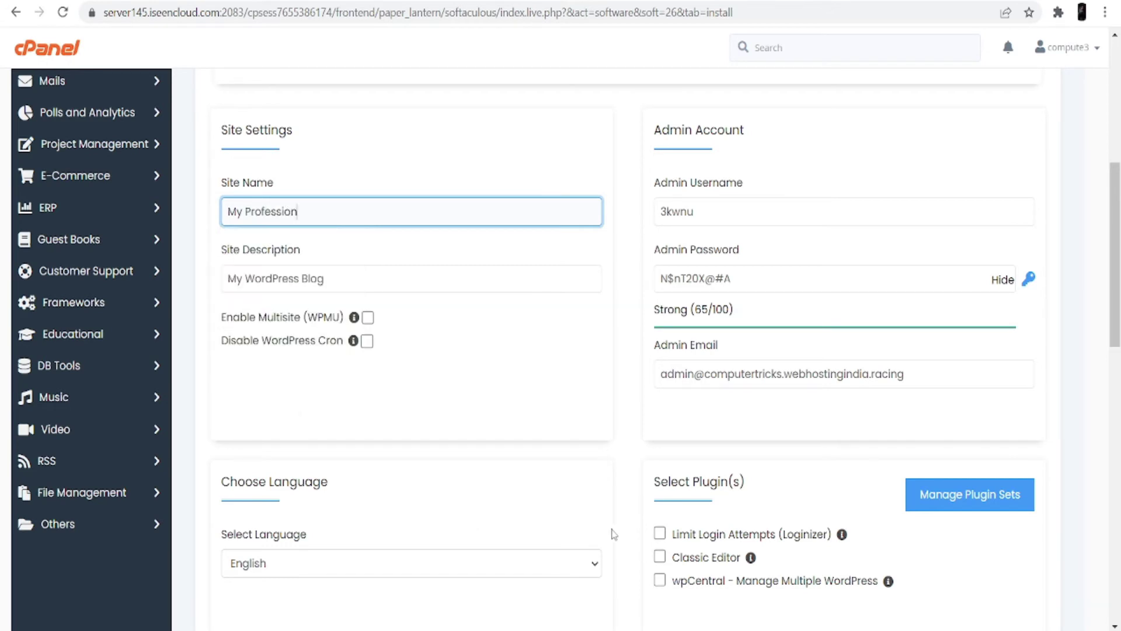
pyautogui.write('al')
pyautogui.click(333, 281)
pyautogui.press('BackSpace')
pyautogui.press('BackSpace')
pyautogui.press('BackSpace')
pyautogui.press('BackSpace')
pyautogui.press('BackSpace')
pyautogui.press('BackSpace')
pyautogui.press('BackSpace')
pyautogui.press('BackSpace')
pyautogui.press('BackSpace')
pyautogui.press('BackSpace')
pyautogui.press('BackSpace')
pyautogui.press('BackSpace')
pyautogui.press('BackSpace')
pyautogui.press('BackSpace')
pyautogui.press('BackSpace')
pyautogui.press('BackSpace')
pyautogui.press('BackSpace')
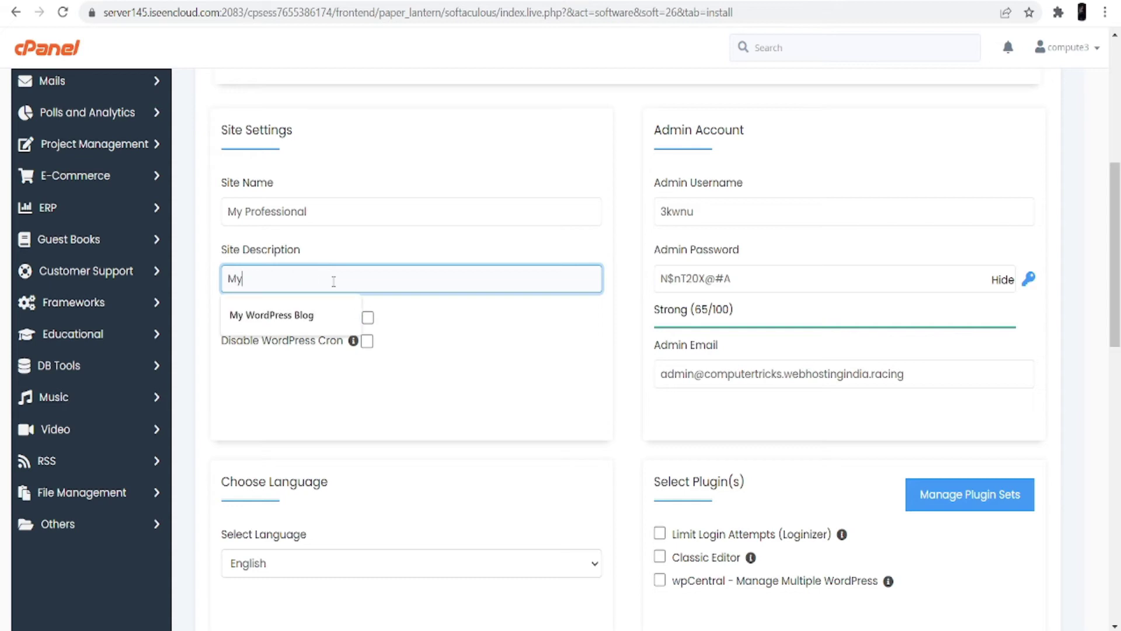
pyautogui.write('He')
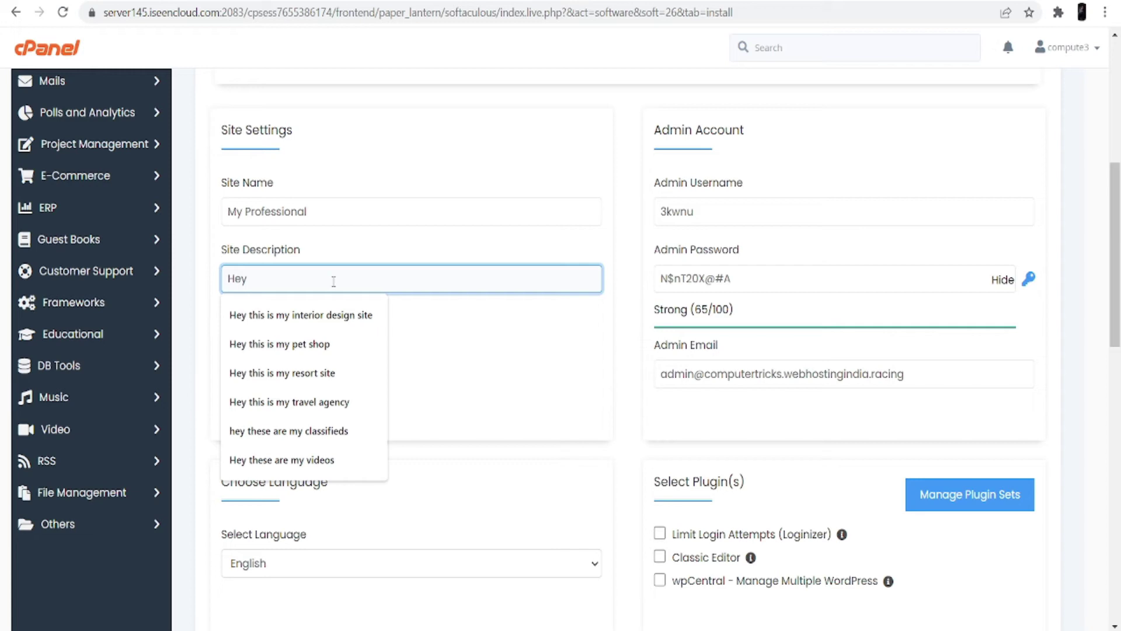
pyautogui.write('y this')
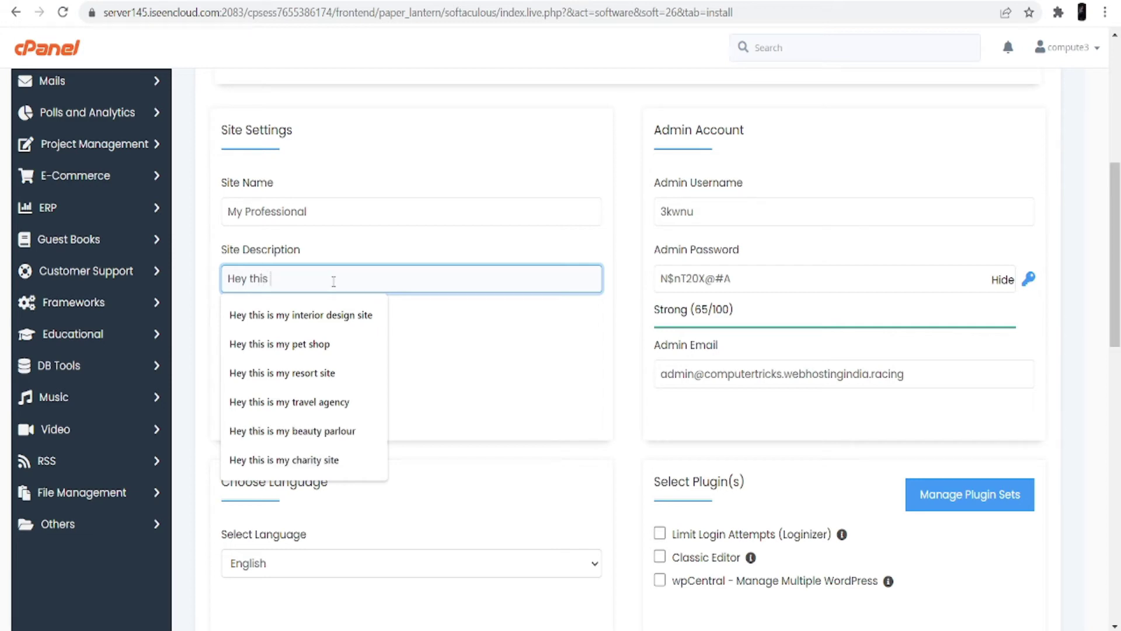
pyautogui.write(' is my professional site')
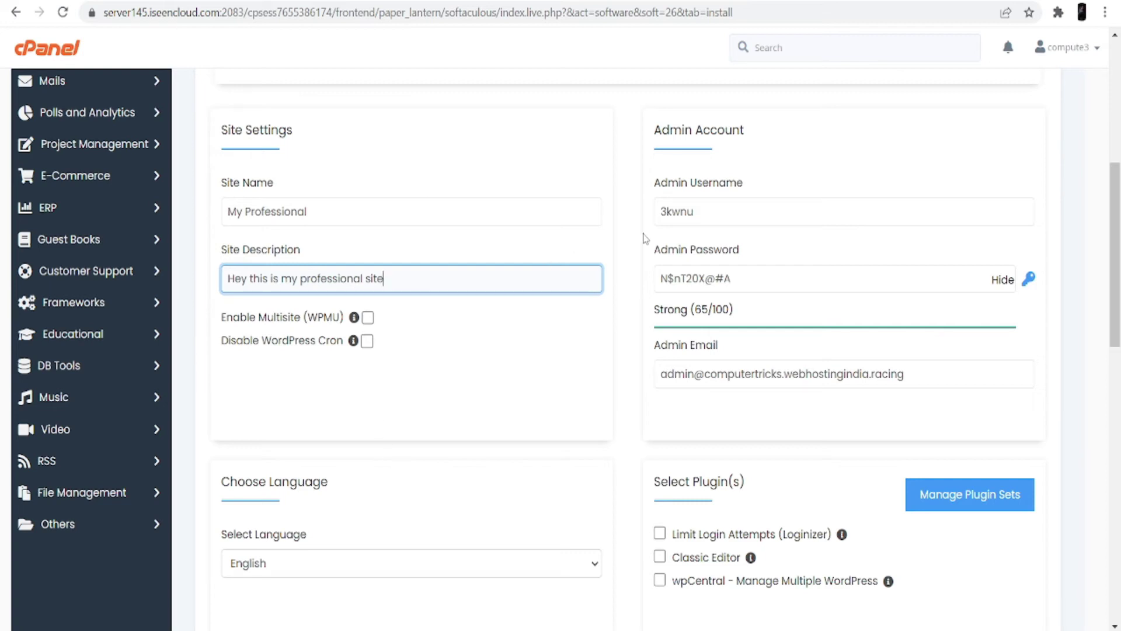
# Replace the generated admin username with the suggested one and enter a new admin password
pyautogui.click(694, 213)
pyautogui.doubleClick(693, 213)
pyautogui.press('BackSpace')
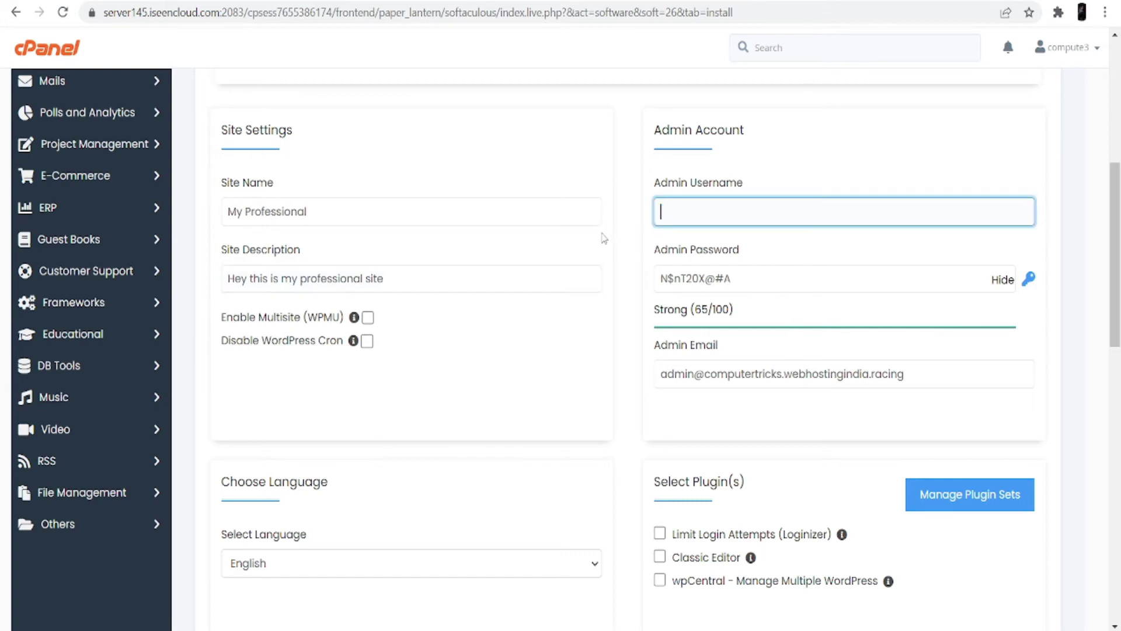
pyautogui.moveTo(740, 280); pyautogui.dragTo(635, 299)
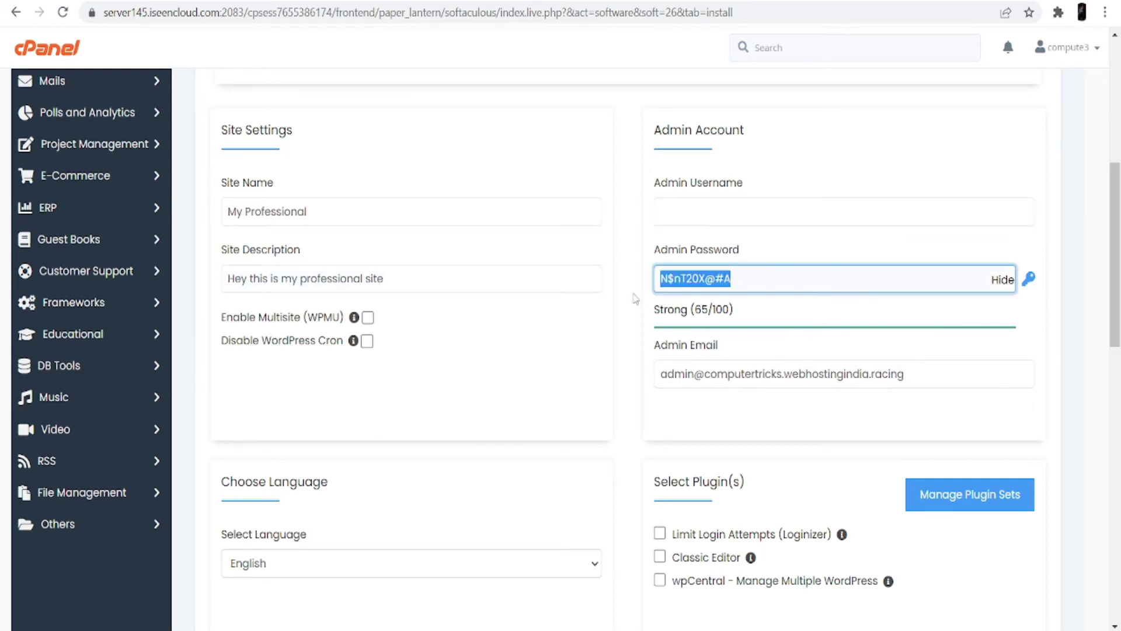
pyautogui.press('BackSpace')
pyautogui.click(699, 213)
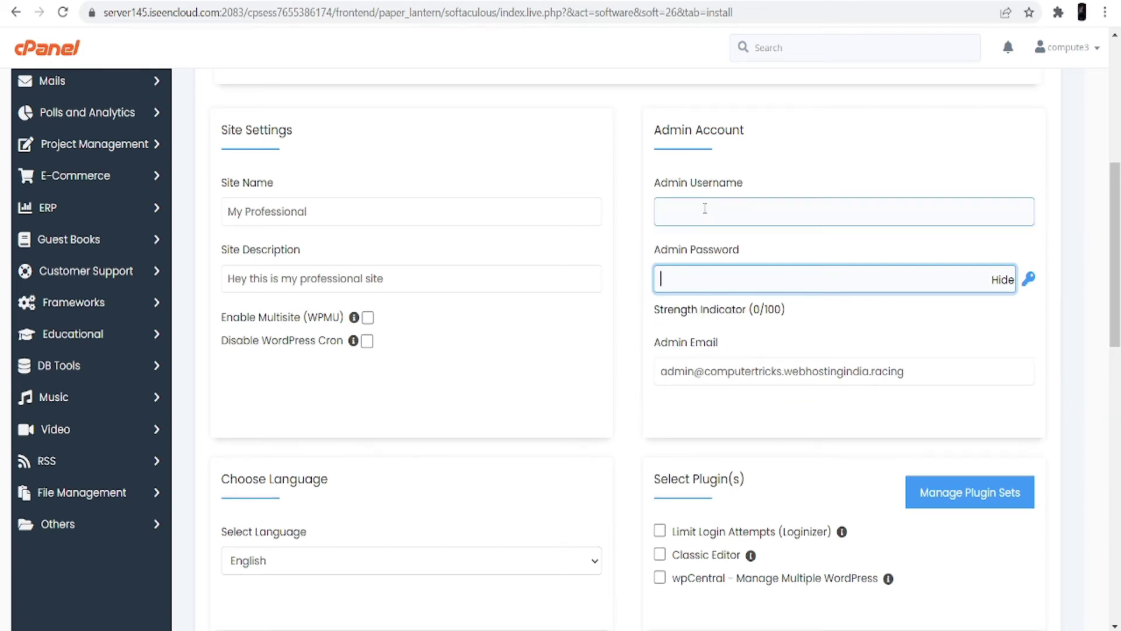
pyautogui.click(676, 247)
pyautogui.click(689, 272)
pyautogui.write('admin')
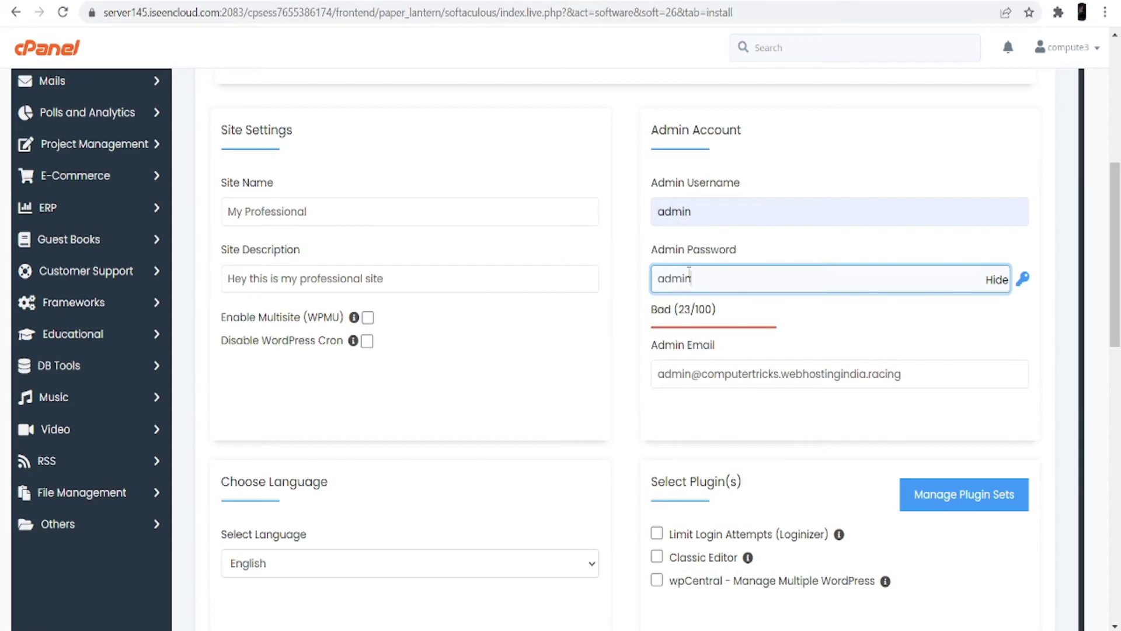
pyautogui.scroll(-4, 586, 251)
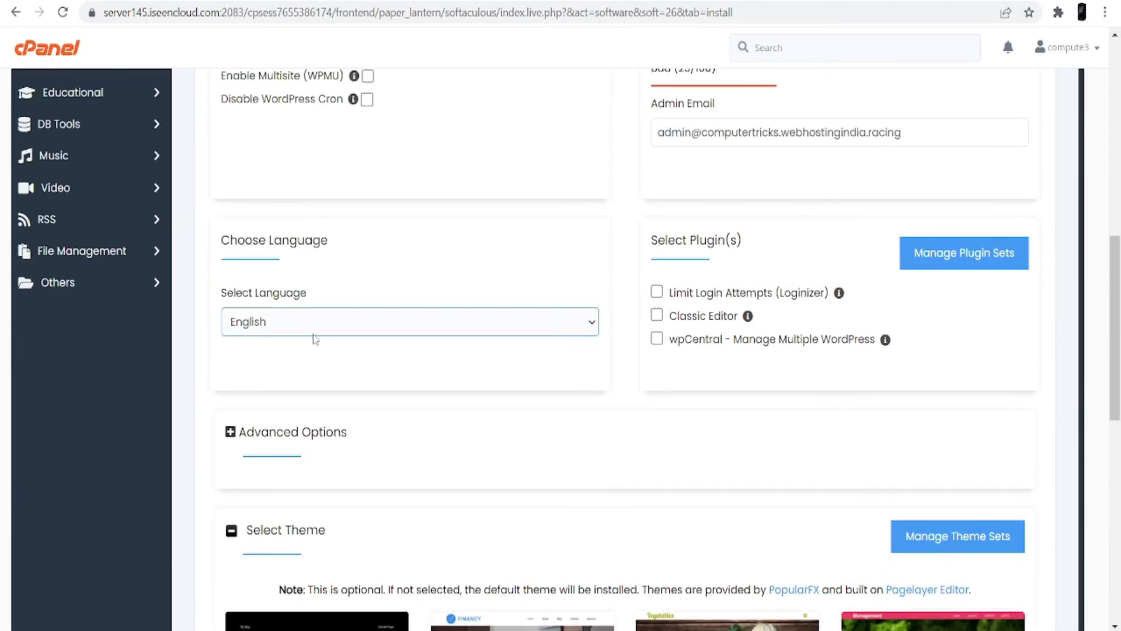
# Show the full gallery of WordPress themes under Select Theme
pyautogui.scroll(-4, 456, 360)
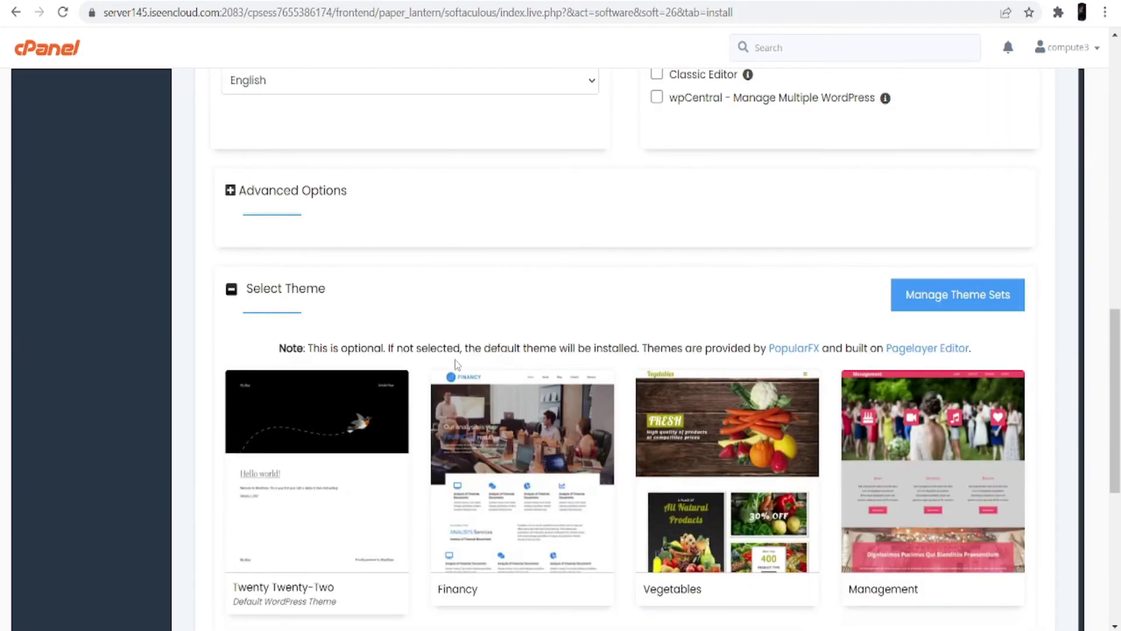
pyautogui.scroll(-1, 437, 299)
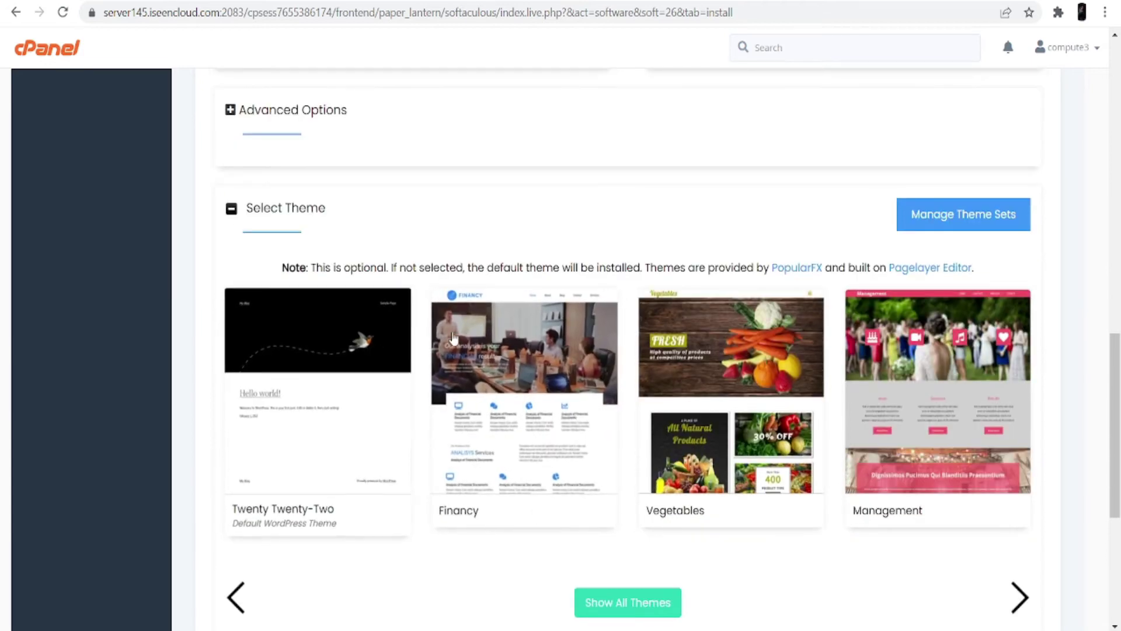
pyautogui.scroll(-4, 584, 443)
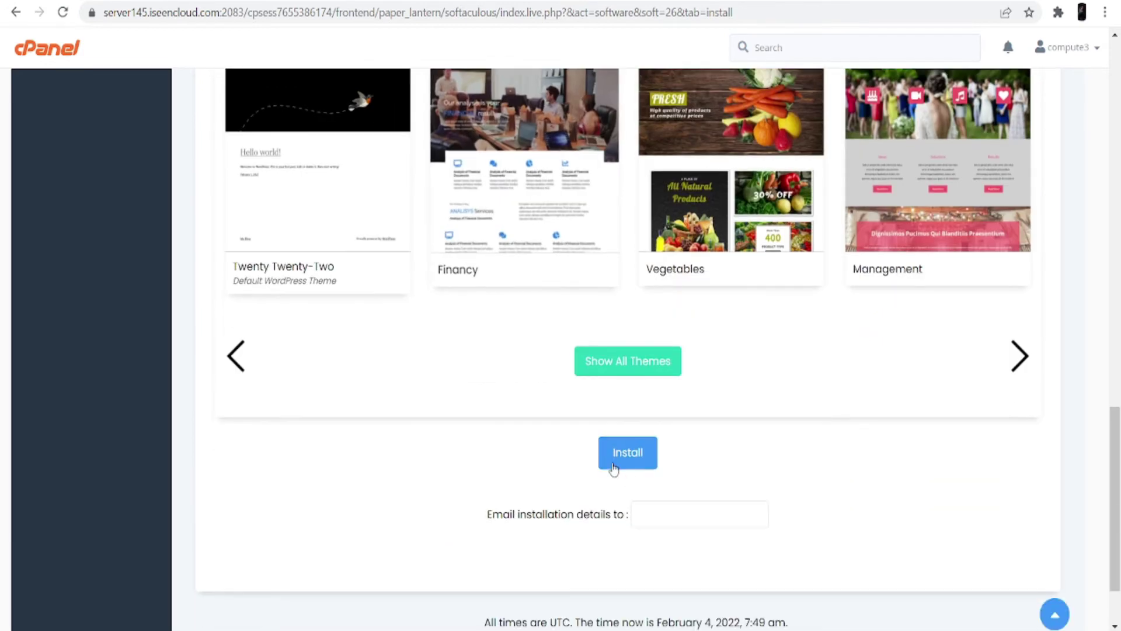
pyautogui.click(623, 368)
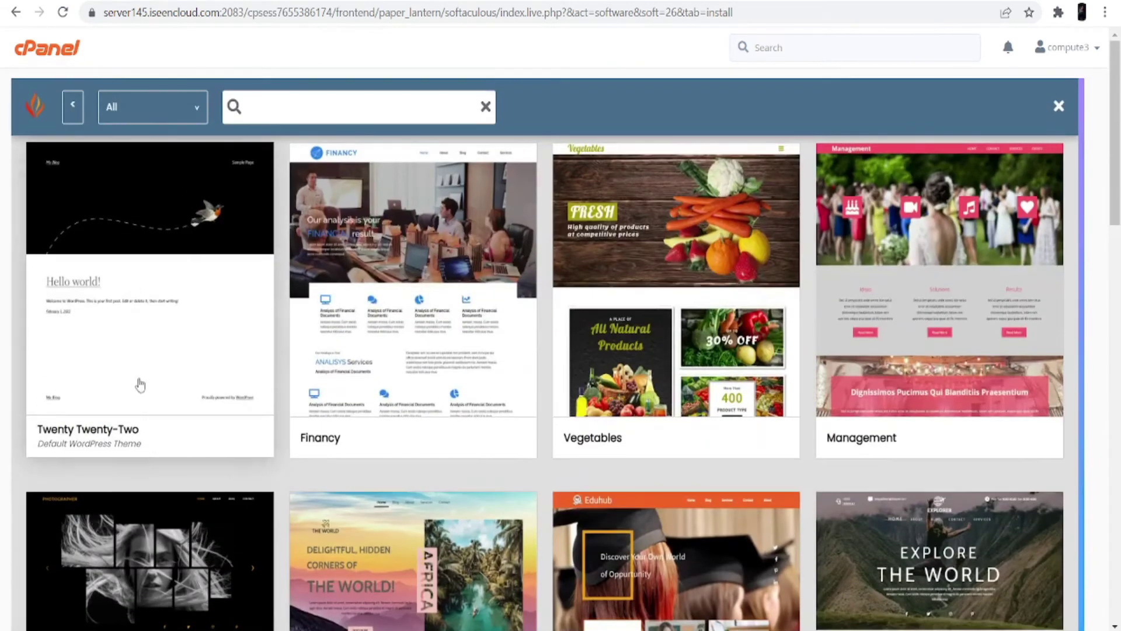
# Filter the theme gallery by 'professional' across all categories
pyautogui.click(289, 111)
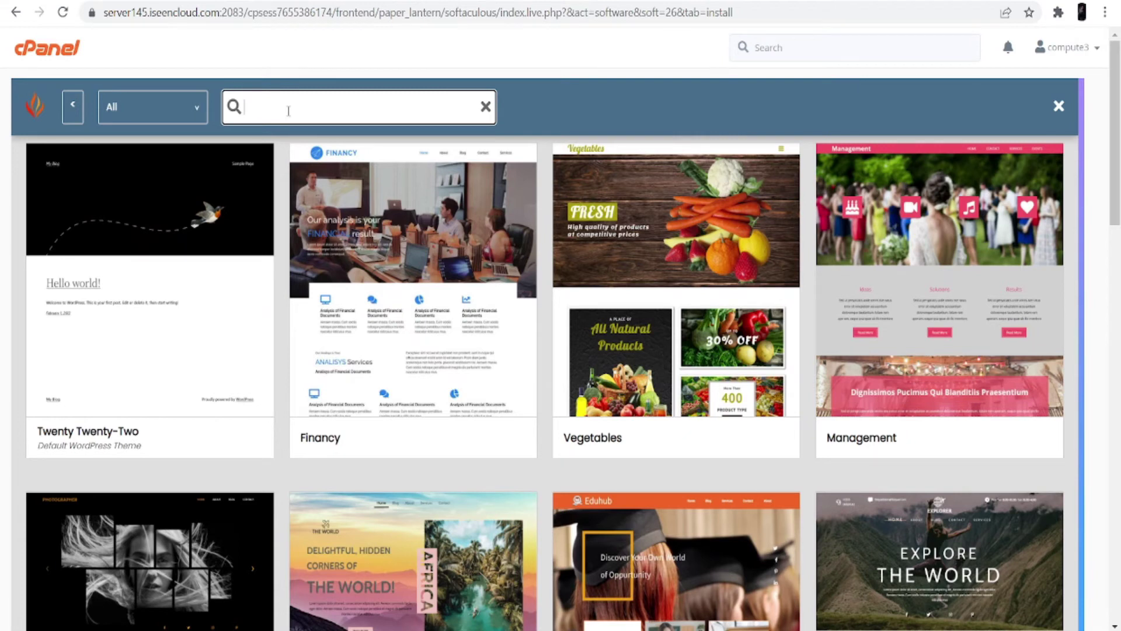
pyautogui.write('pr')
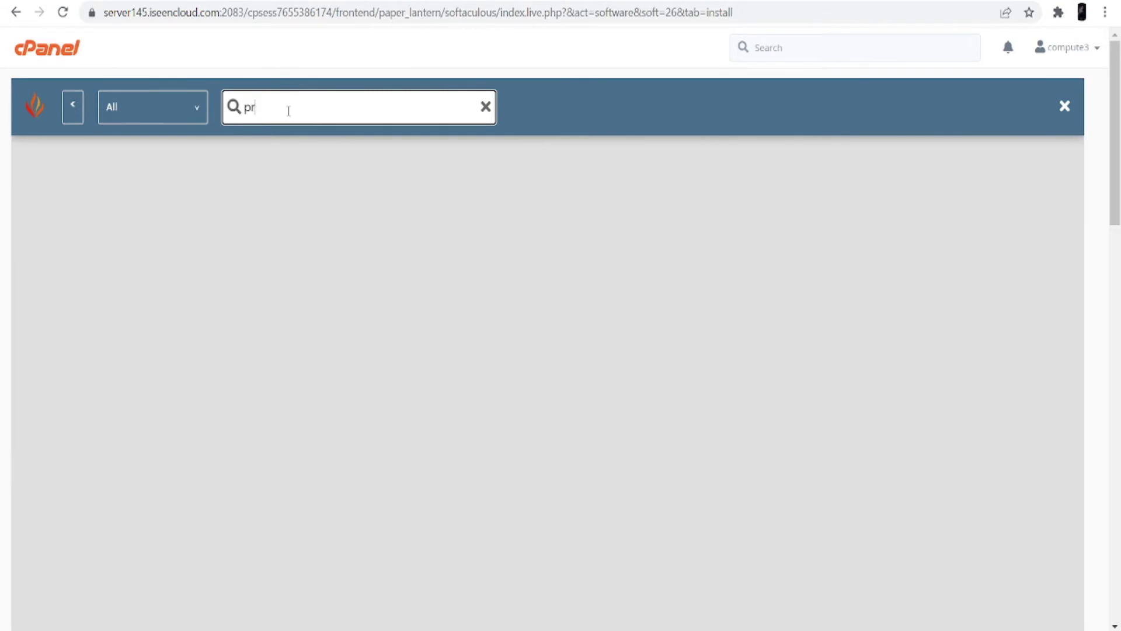
pyautogui.write('ofessional')
pyautogui.moveTo(206, 122)
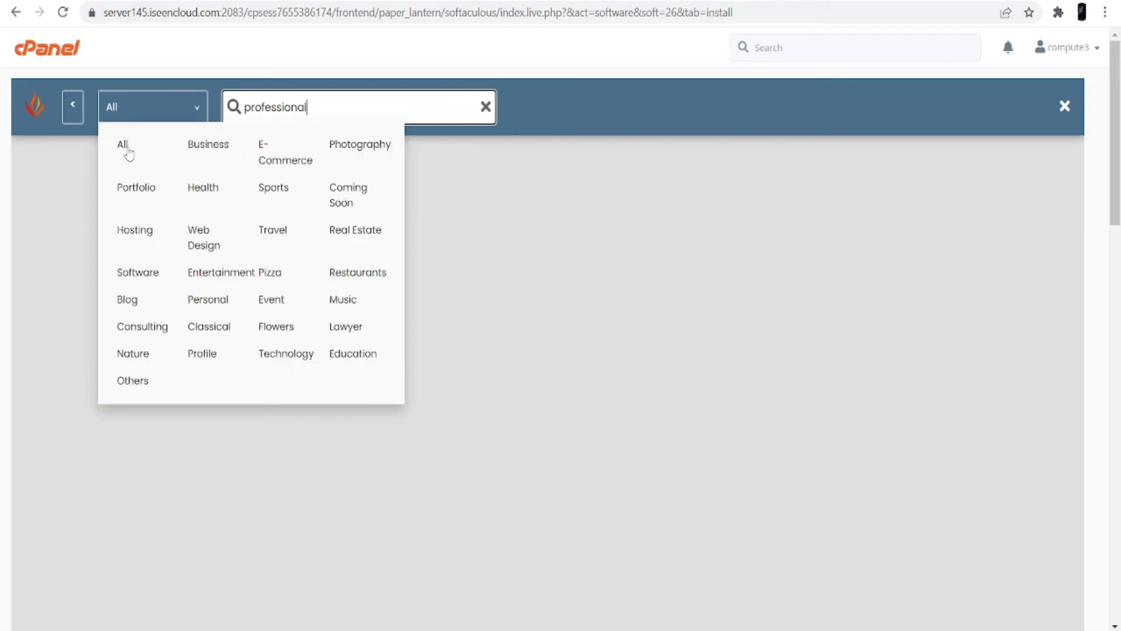
pyautogui.click(127, 151)
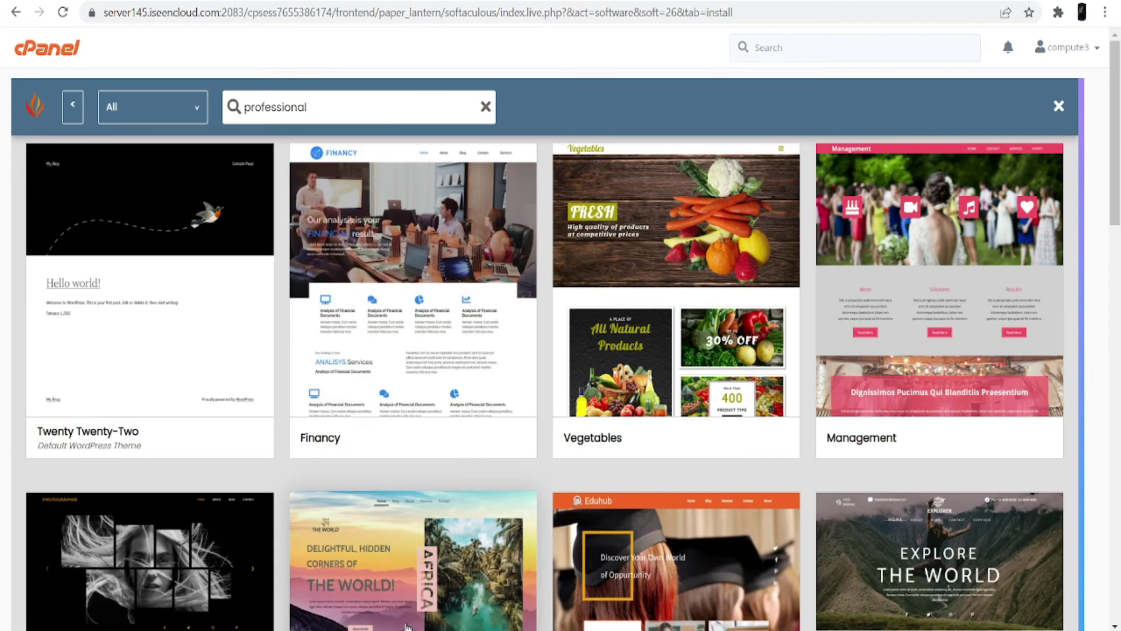
pyautogui.scroll(-4, 597, 567)
pyautogui.scroll(-7, 602, 463)
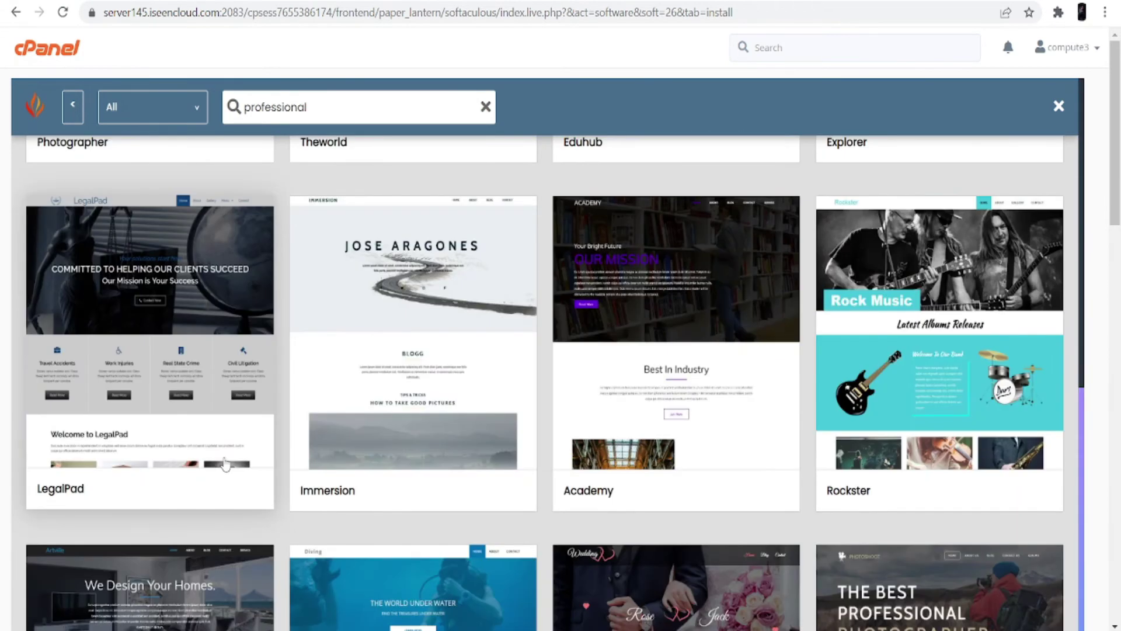
# Open the LegalPad theme's details and browse its demo page screenshots
pyautogui.click(159, 412)
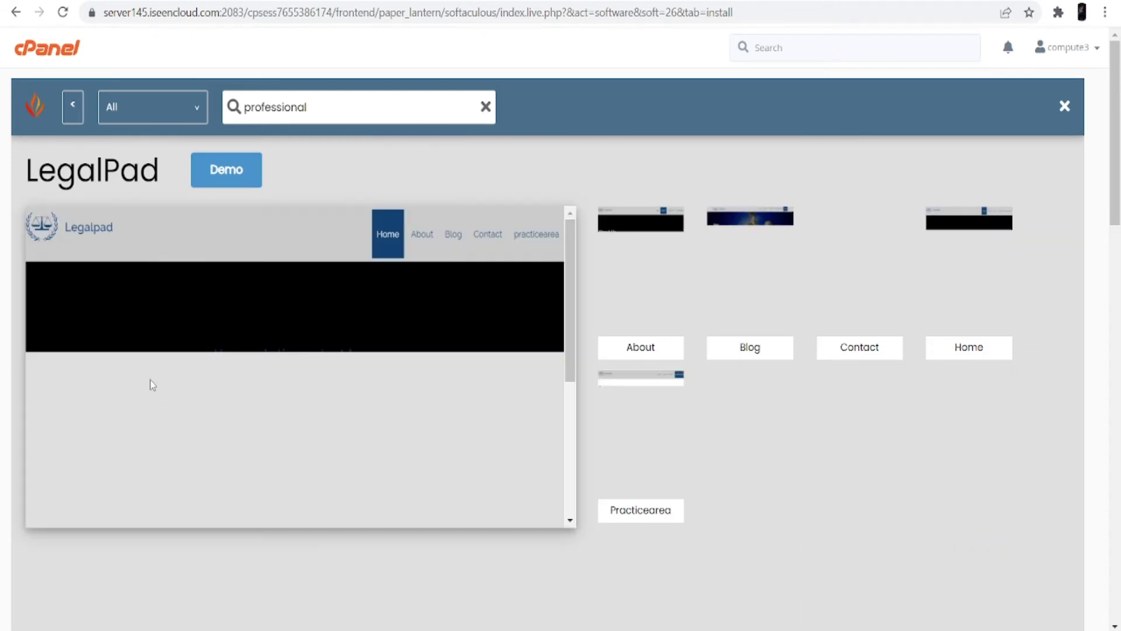
pyautogui.scroll(-3, 294, 425)
pyautogui.scroll(3, 293, 409)
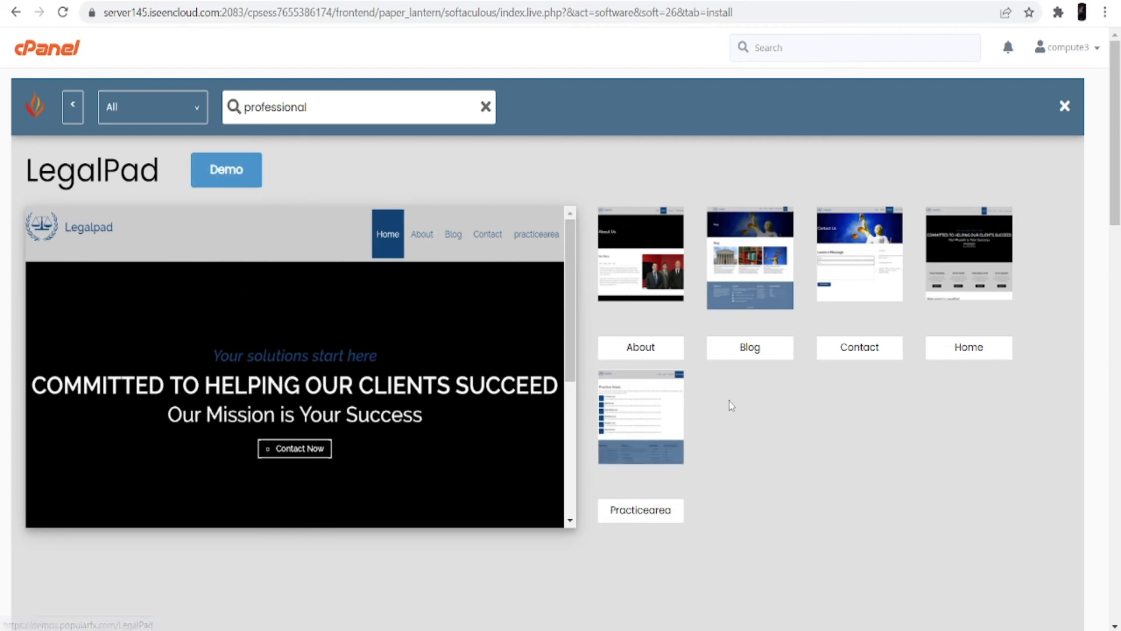
pyautogui.scroll(-10, 703, 403)
pyautogui.scroll(-5, 708, 403)
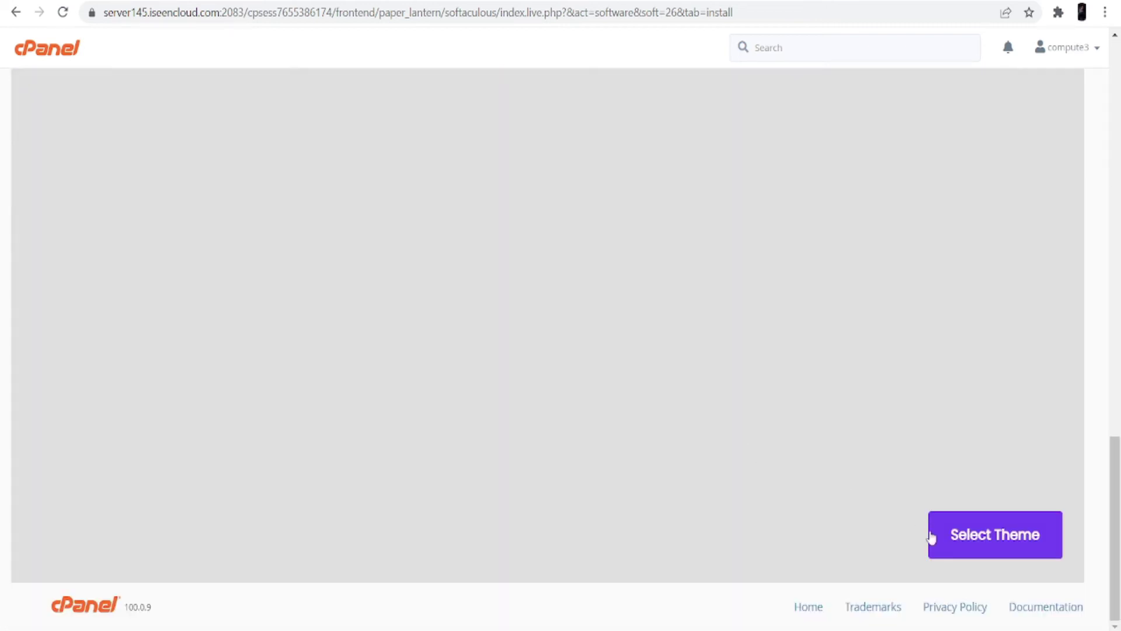
# Select LegalPad as the theme and run the WordPress installation
pyautogui.click(950, 535)
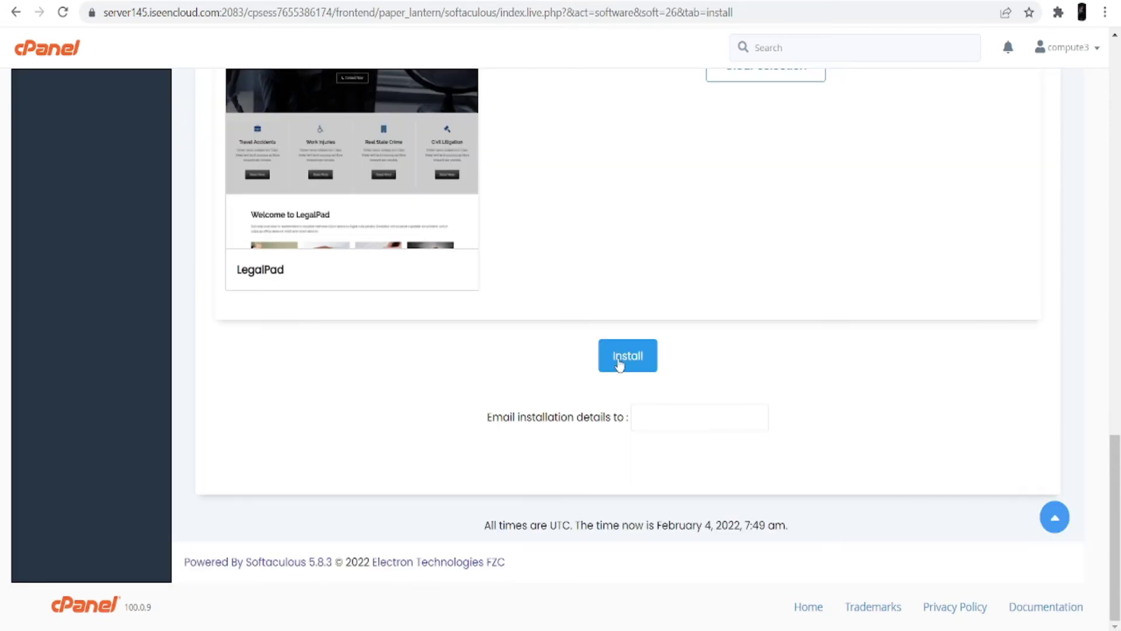
pyautogui.click(620, 363)
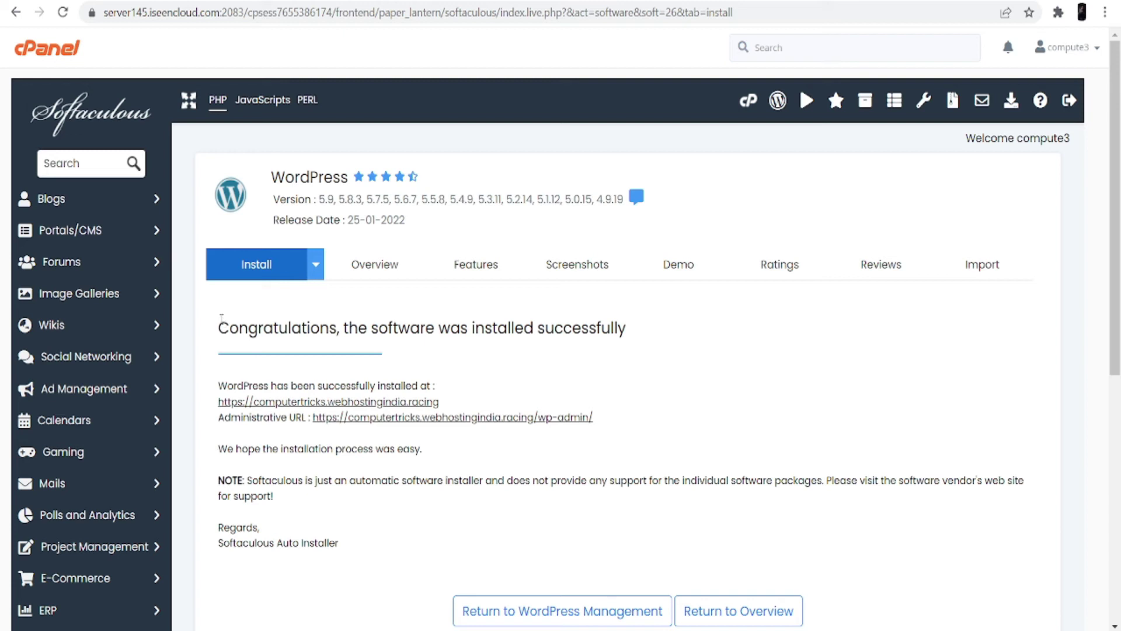
pyautogui.moveTo(220, 323); pyautogui.dragTo(644, 340)
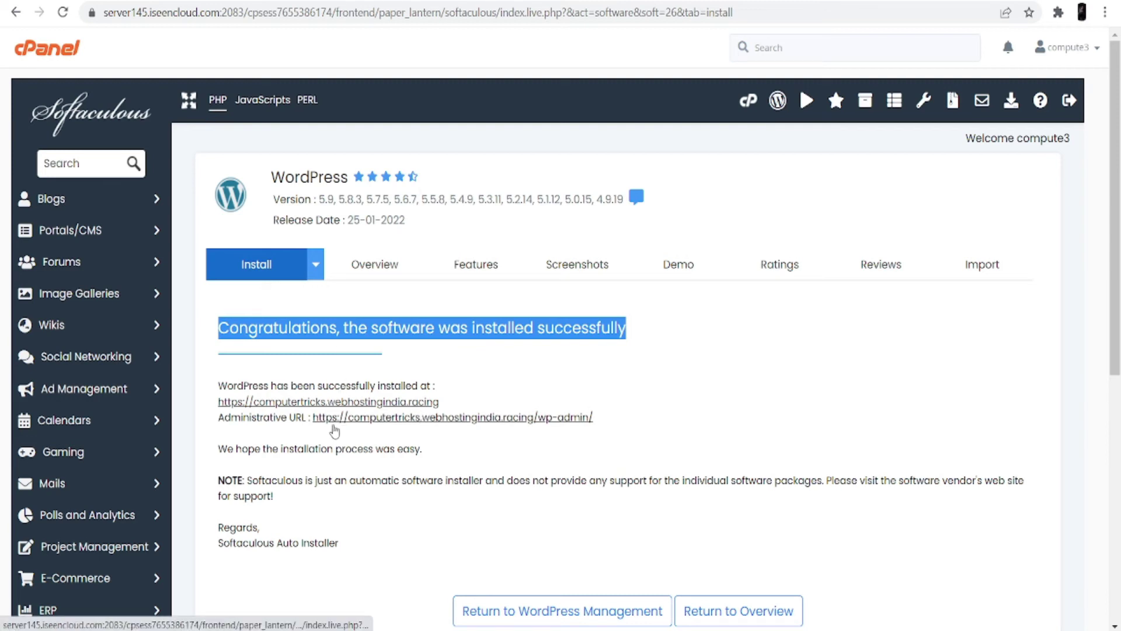
pyautogui.click(347, 402)
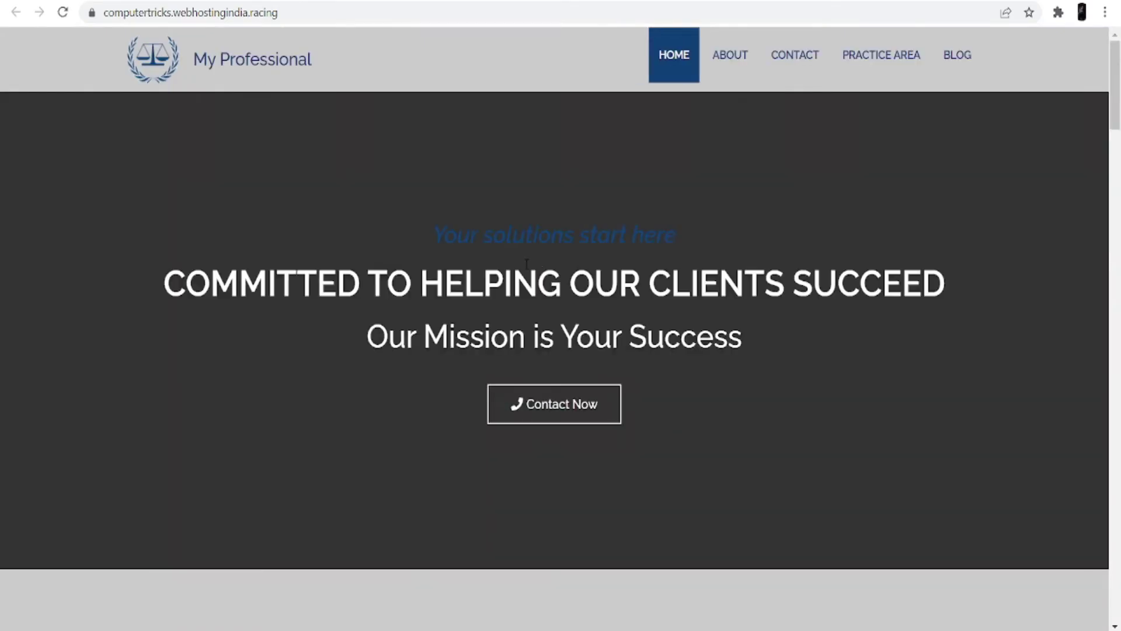
pyautogui.scroll(-7, 508, 376)
pyautogui.scroll(7, 499, 409)
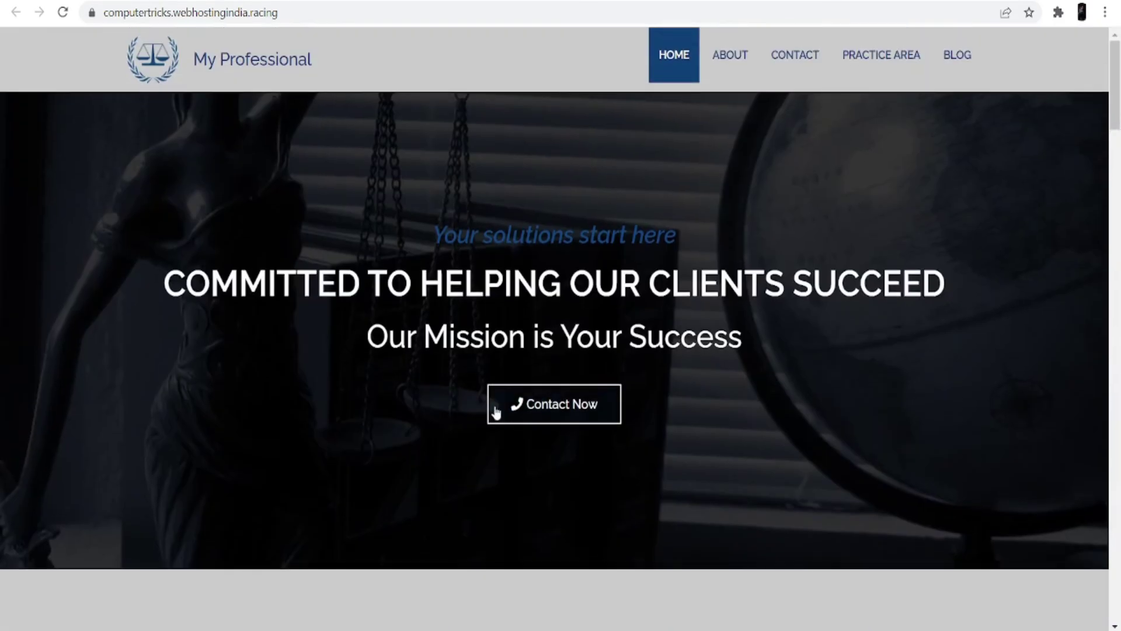
pyautogui.click(430, 3)
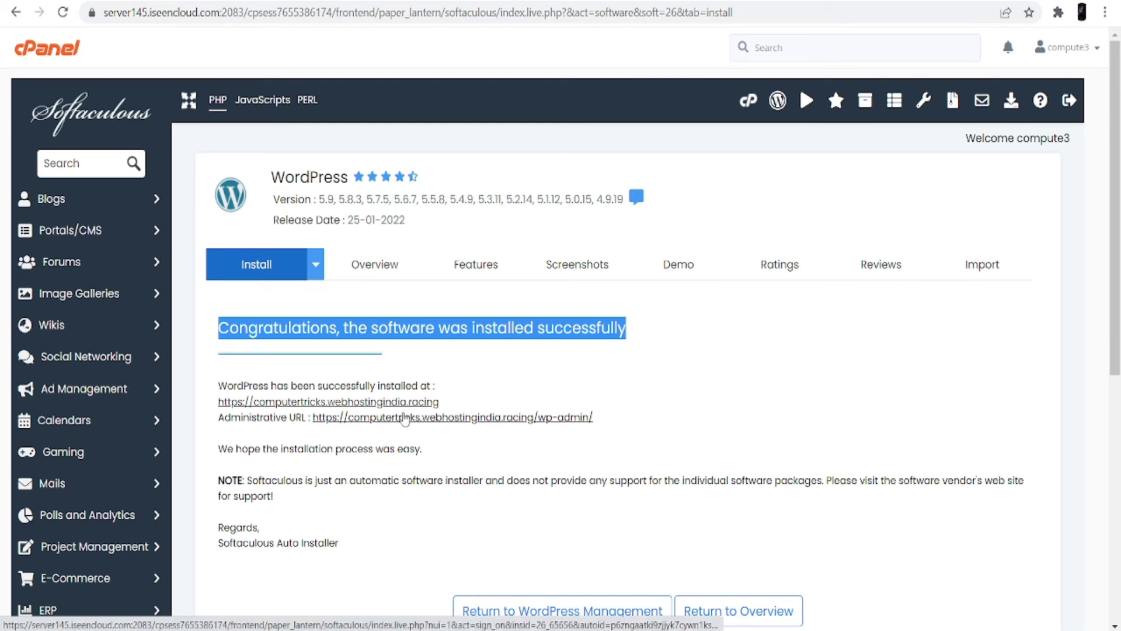
# Log into the My Professional site's wp-admin Dashboard via the Administrative URL
pyautogui.click(405, 419)
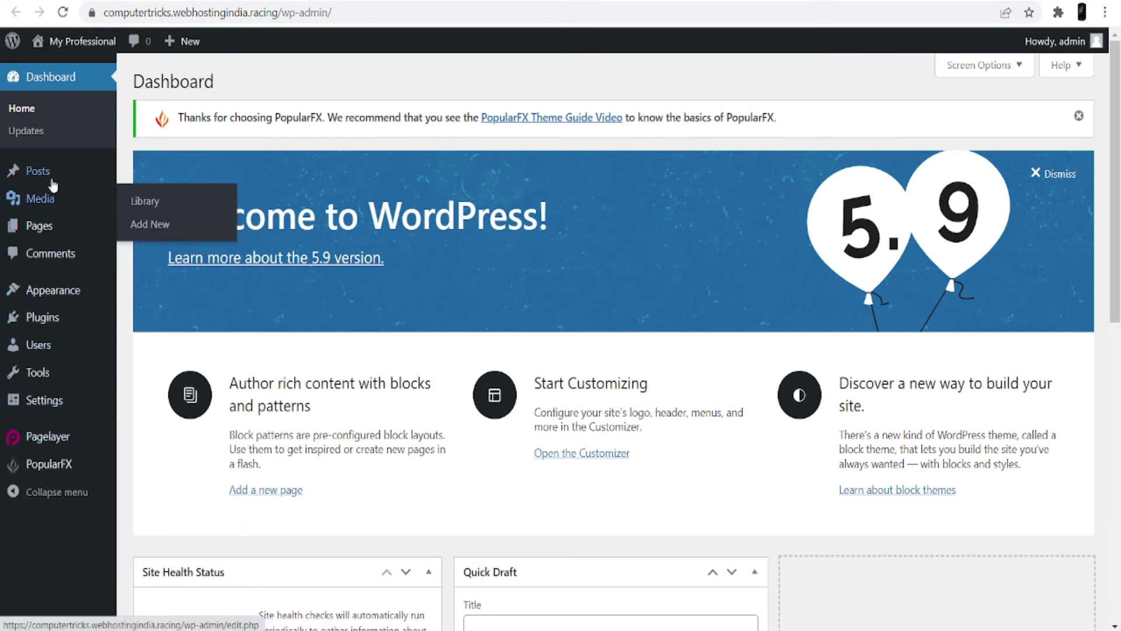
pyautogui.moveTo(53, 175)
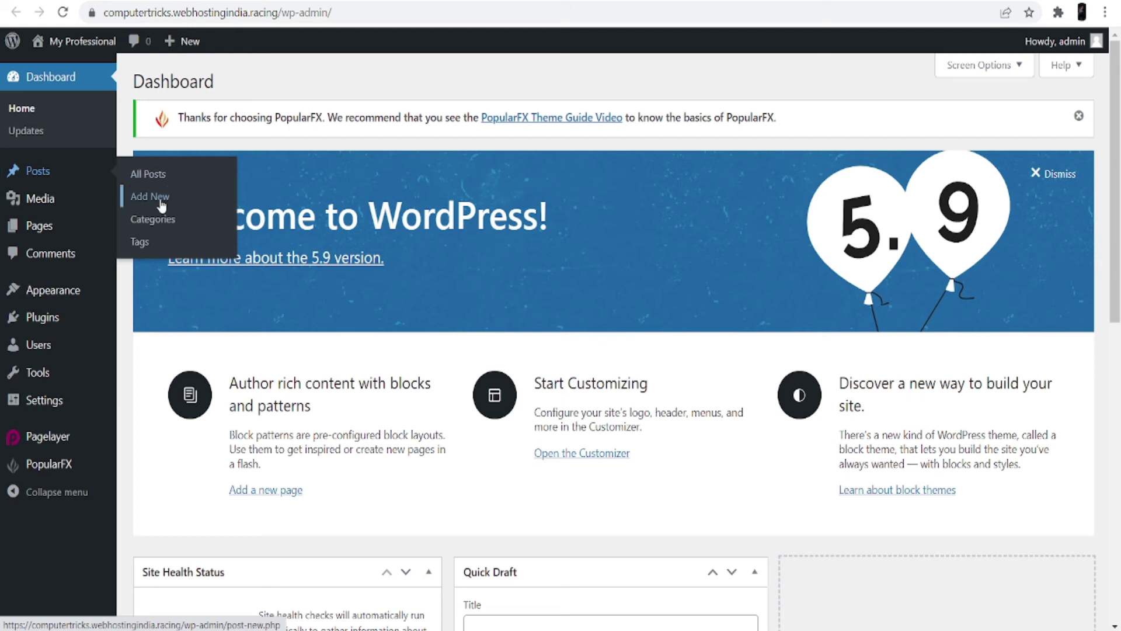
pyautogui.moveTo(64, 211)
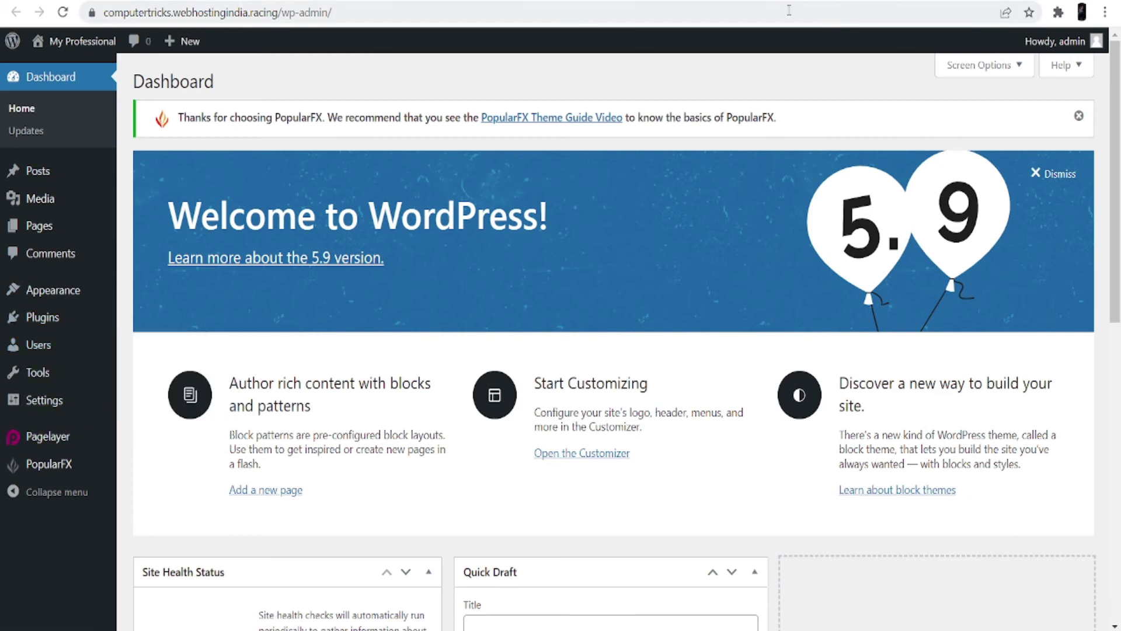
pyautogui.click(82, 41)
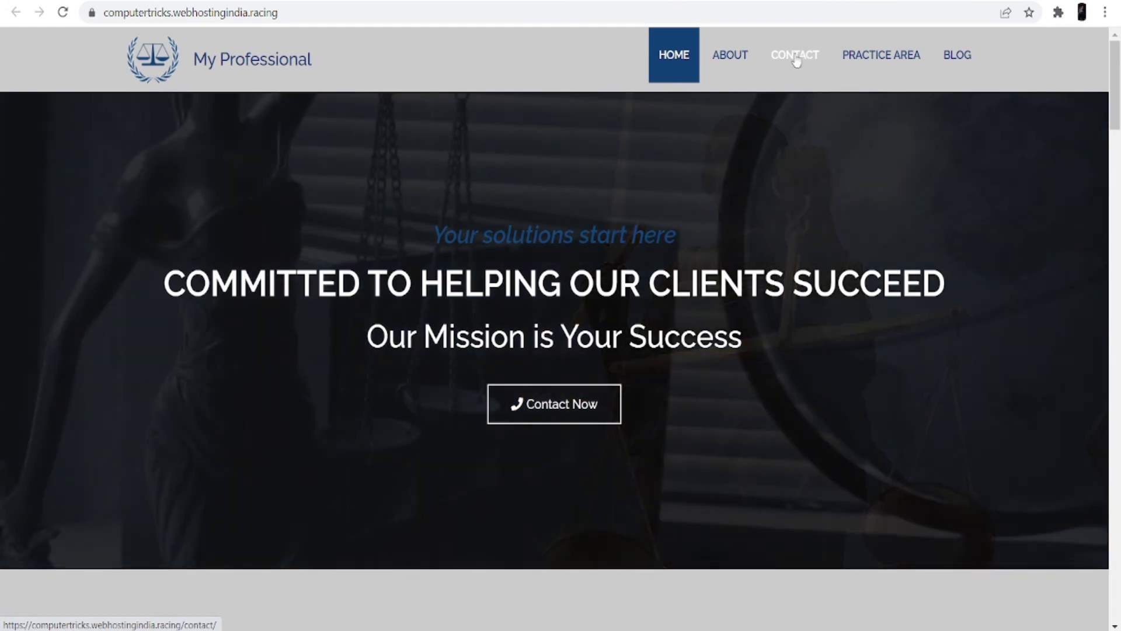
pyautogui.scroll(-20, 650, 332)
pyautogui.scroll(-10, 650, 332)
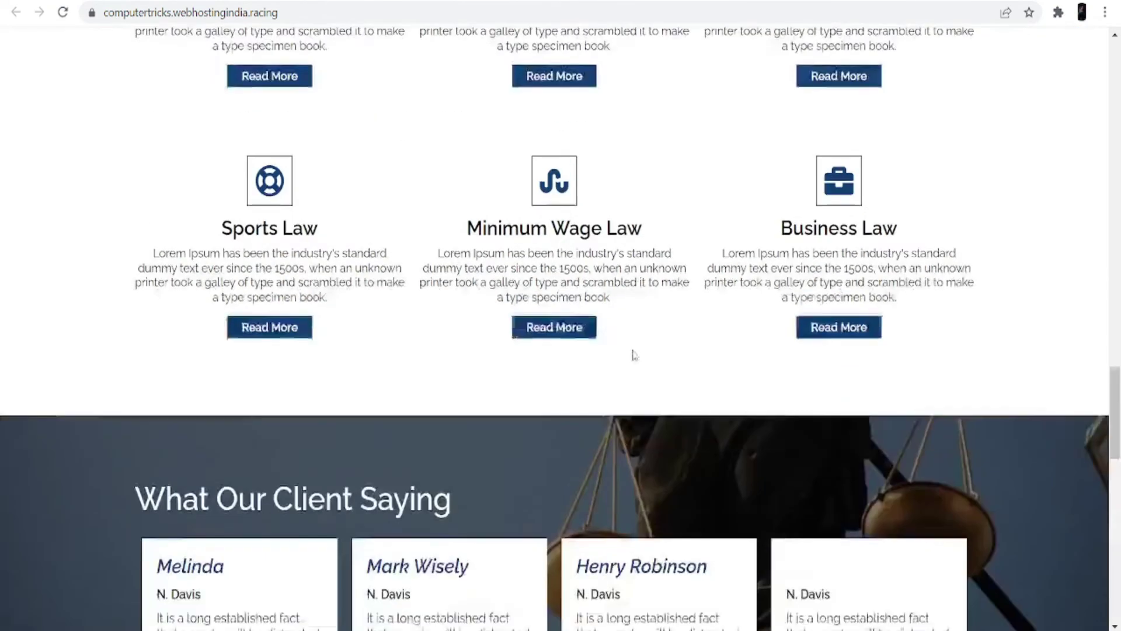
pyautogui.scroll(20, 635, 355)
pyautogui.scroll(9, 635, 355)
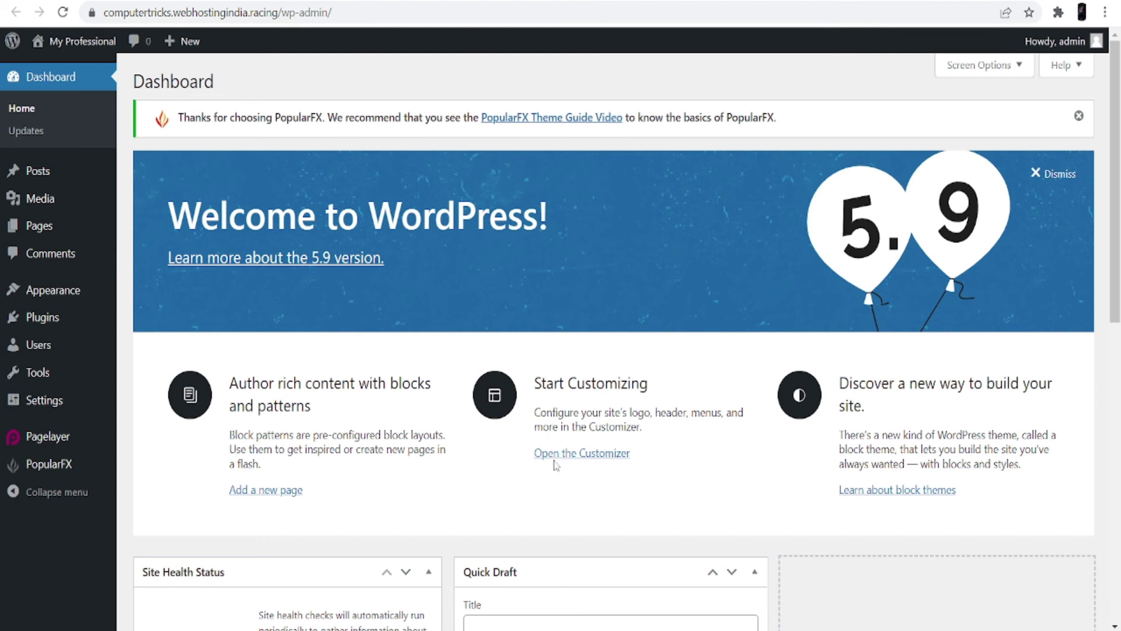
# From the Customizer's Header, Footer, Templates, Pages list, open the Blog Template in Pagelayer
pyautogui.click(558, 459)
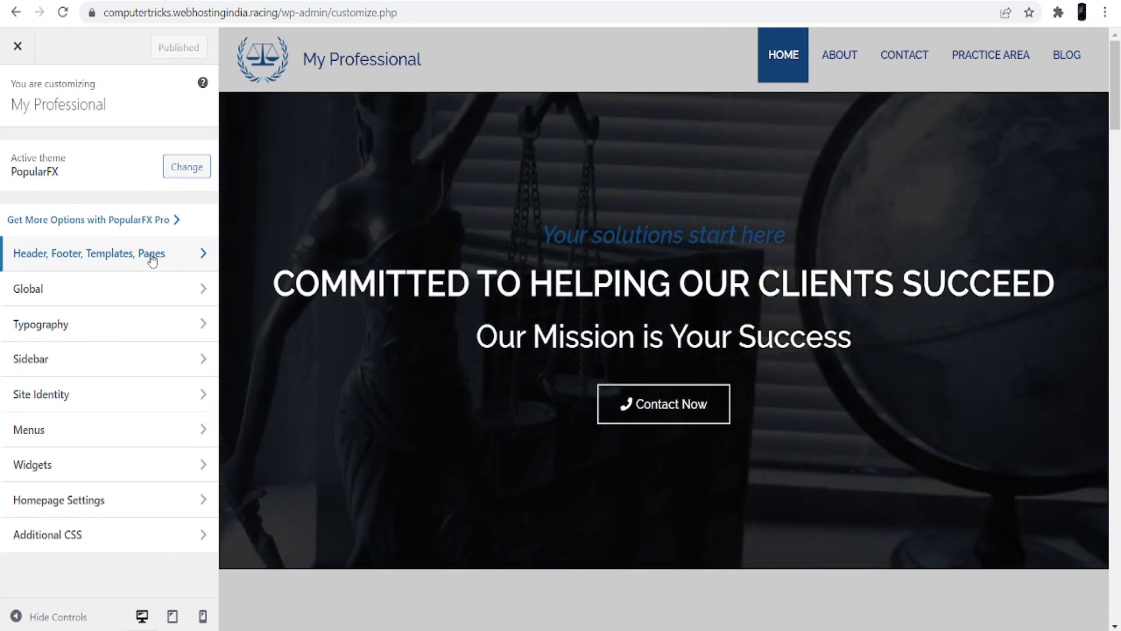
pyautogui.click(151, 258)
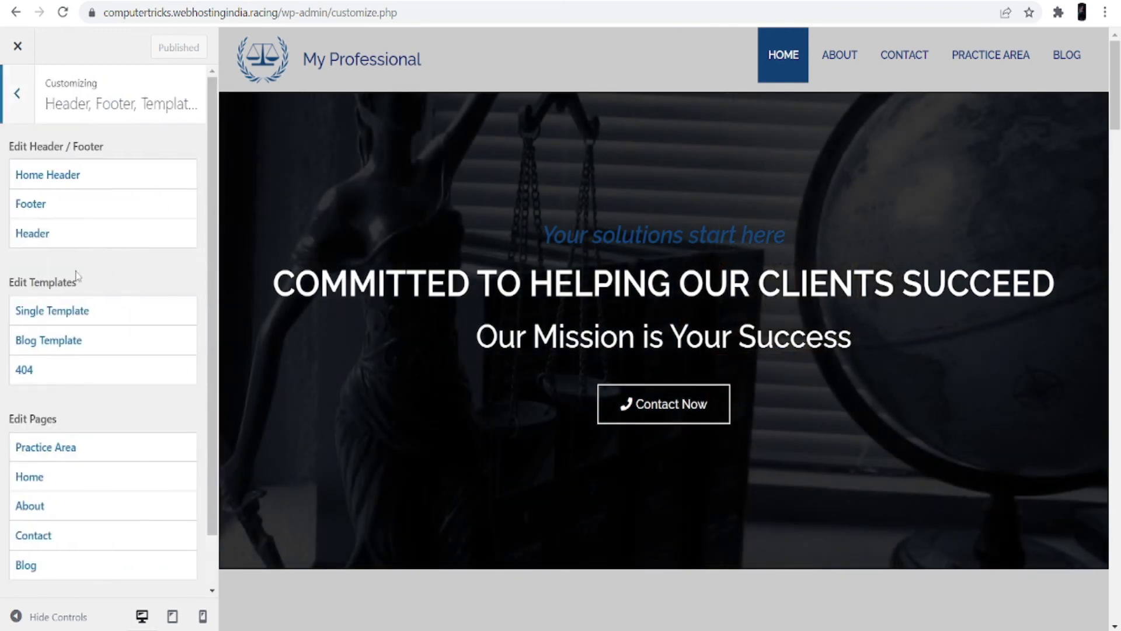
pyautogui.click(59, 233)
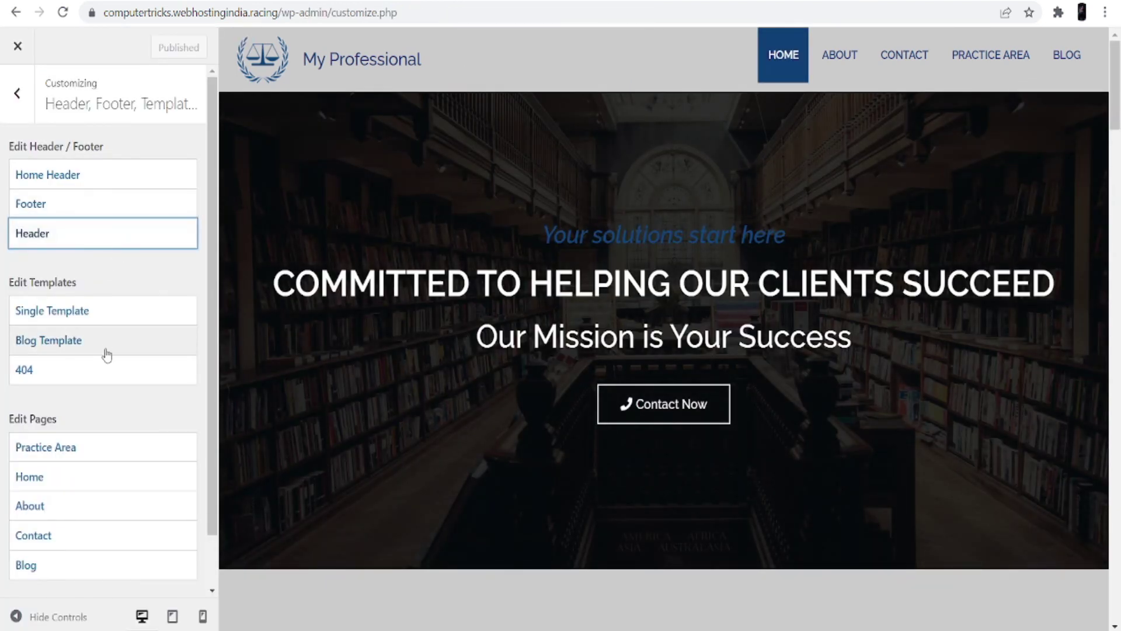
pyautogui.click(76, 345)
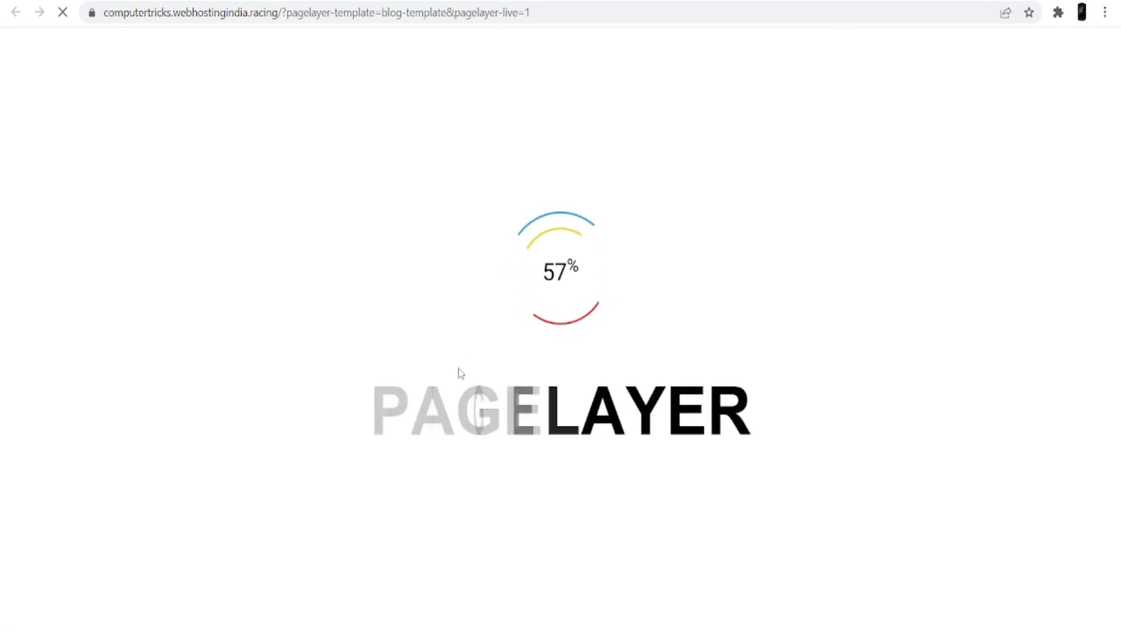
# Scroll through the Blog Template layout in the Pagelayer editor
pyautogui.scroll(-5, 508, 373)
pyautogui.scroll(-8, 508, 379)
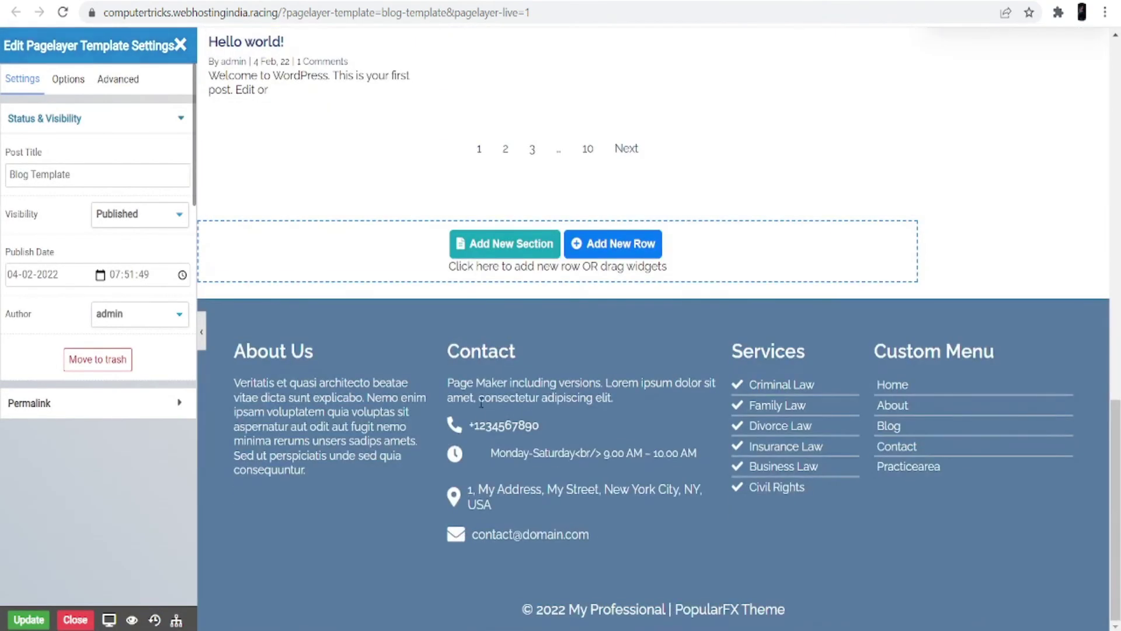
pyautogui.scroll(13, 482, 406)
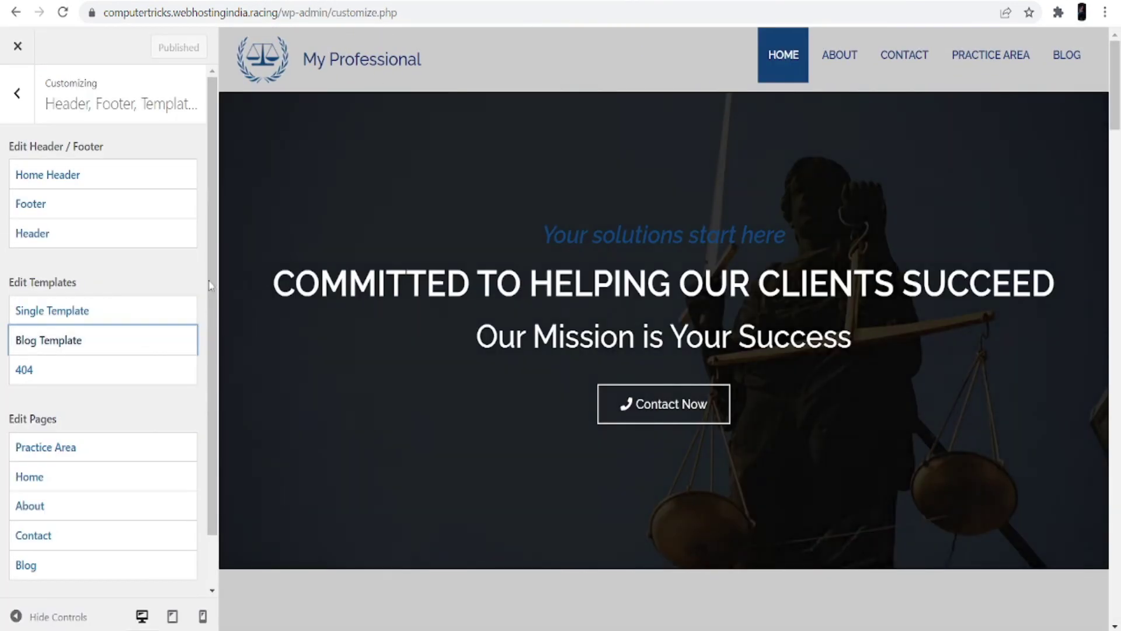
pyautogui.scroll(-2, 137, 318)
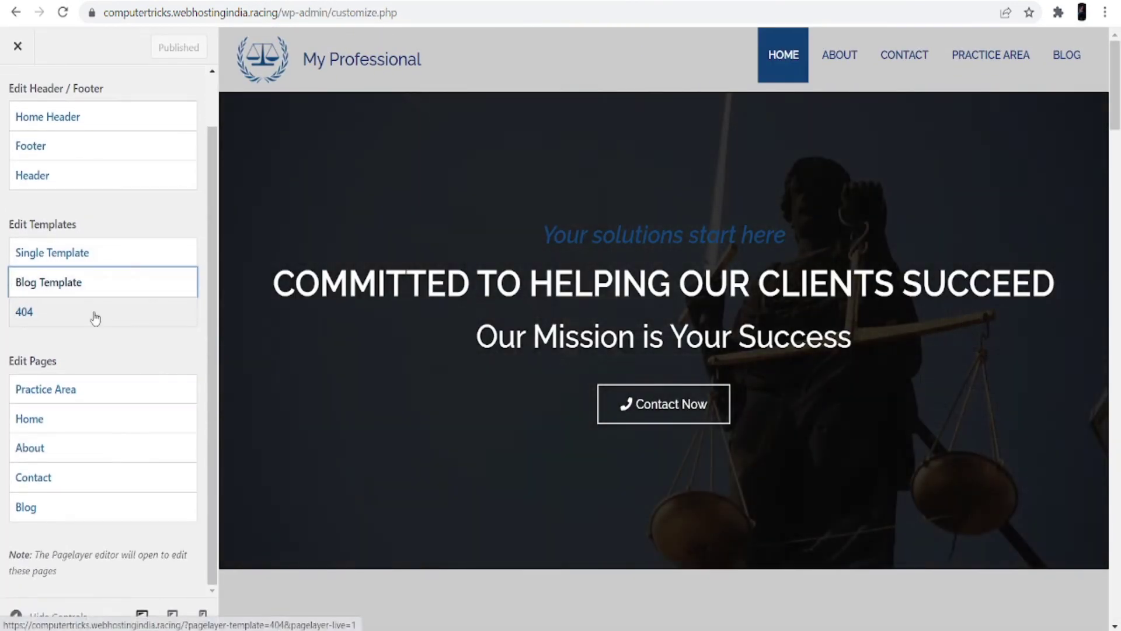
# Open the About page in Pagelayer and look over its Title banner and Our Story section
pyautogui.click(57, 452)
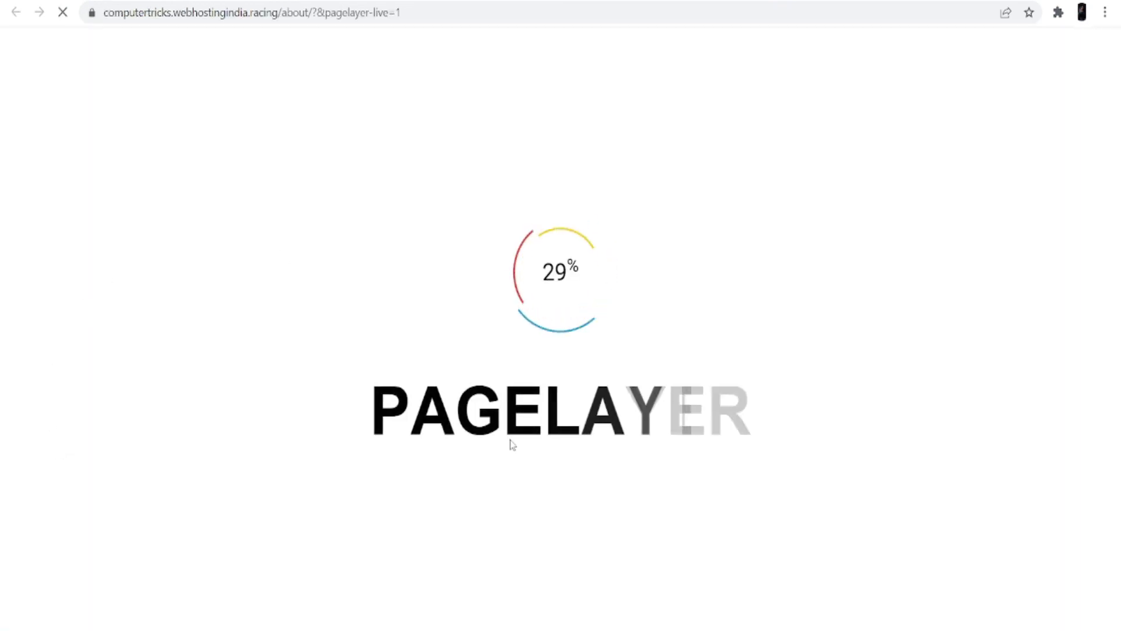
pyautogui.scroll(-10, 563, 487)
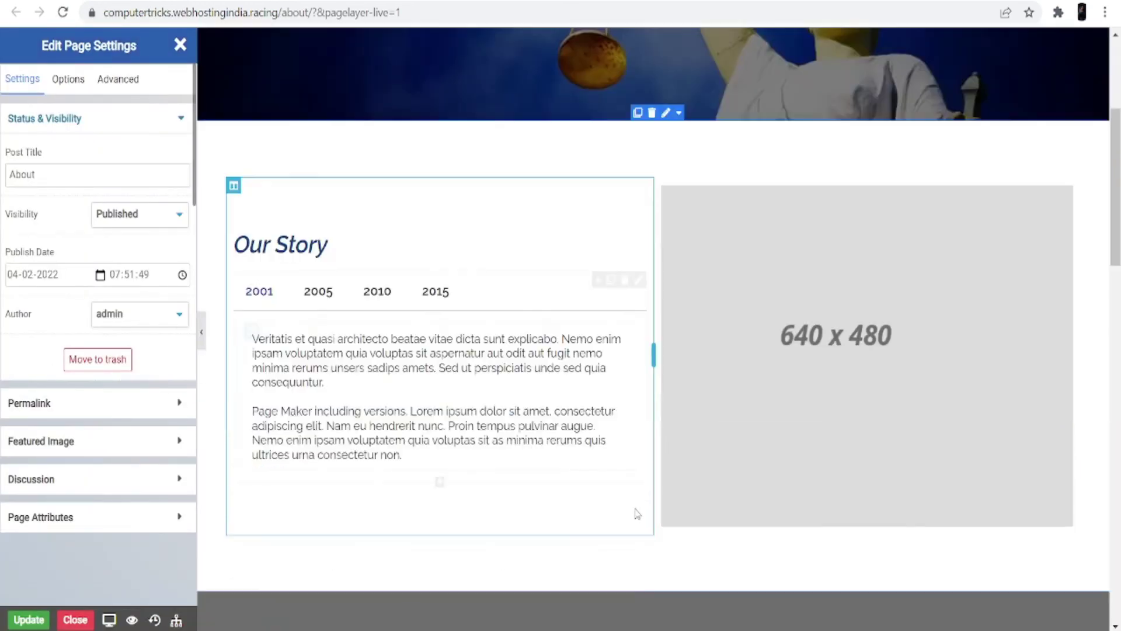
pyautogui.scroll(-10, 639, 523)
pyautogui.scroll(13, 639, 532)
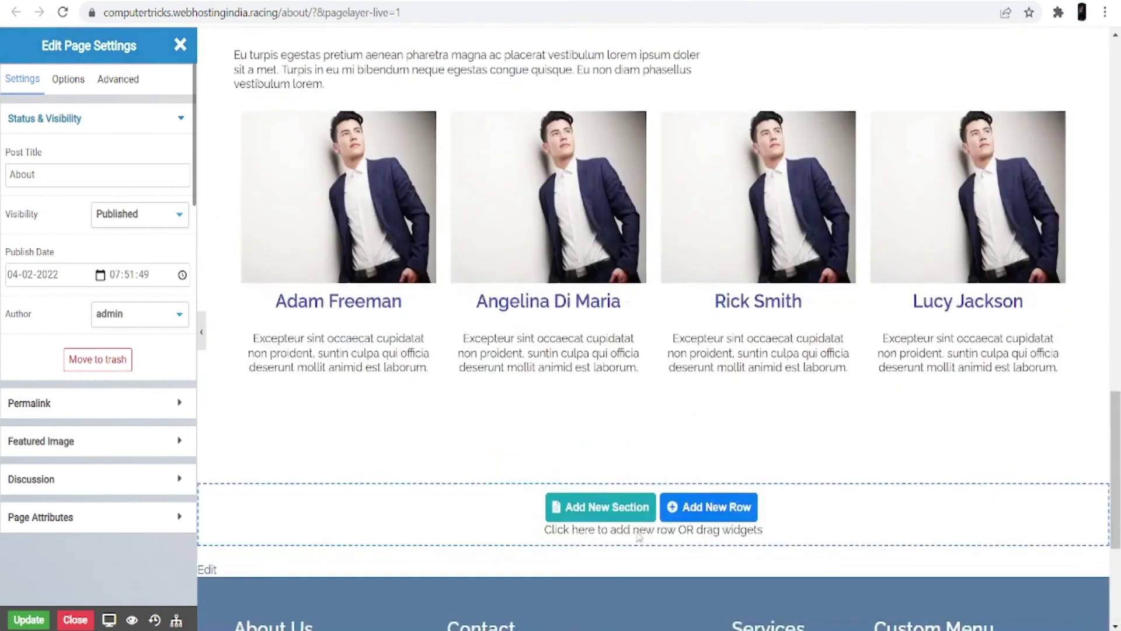
pyautogui.scroll(10, 637, 536)
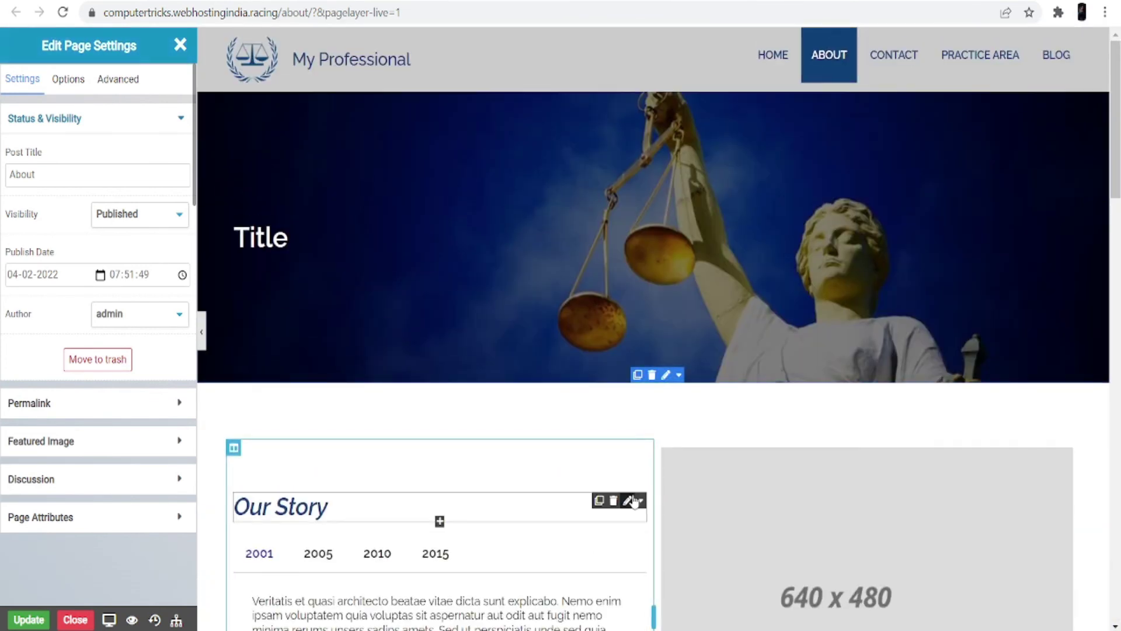